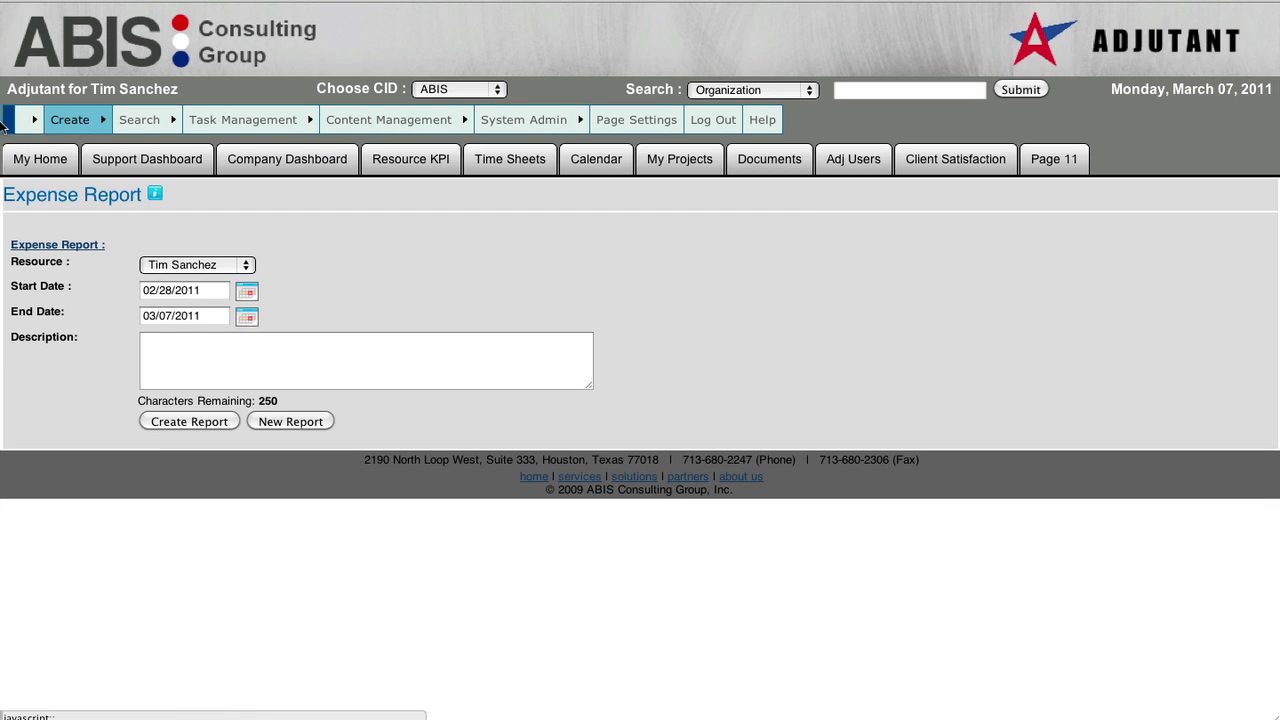
- Open Adjutant's Create menu to show the Expense Report option among the new items
click(67, 121)
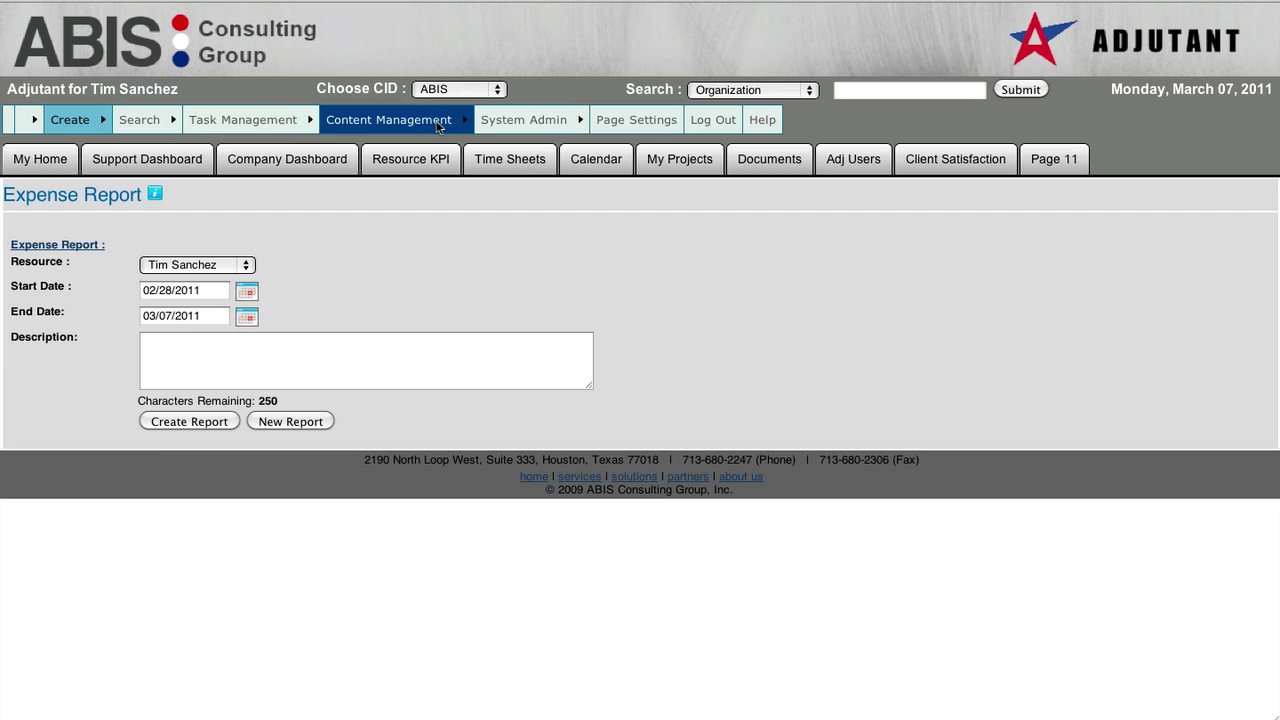
click(62, 122)
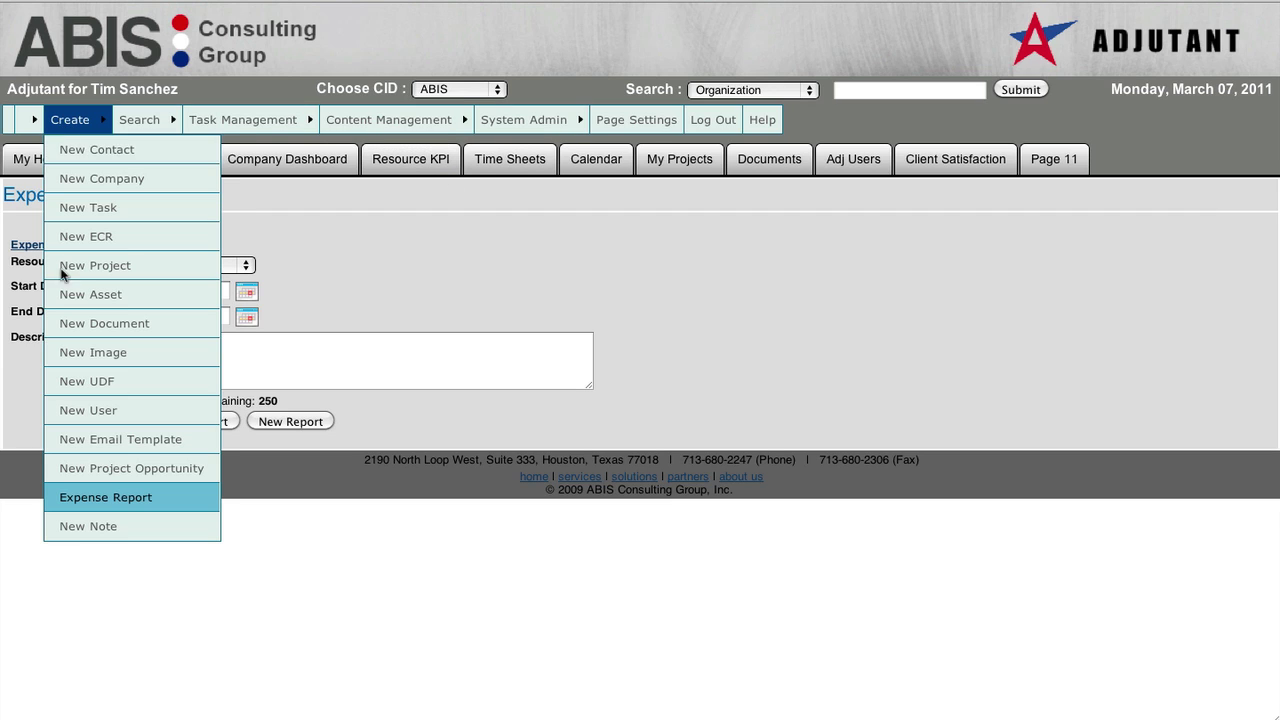
click(57, 123)
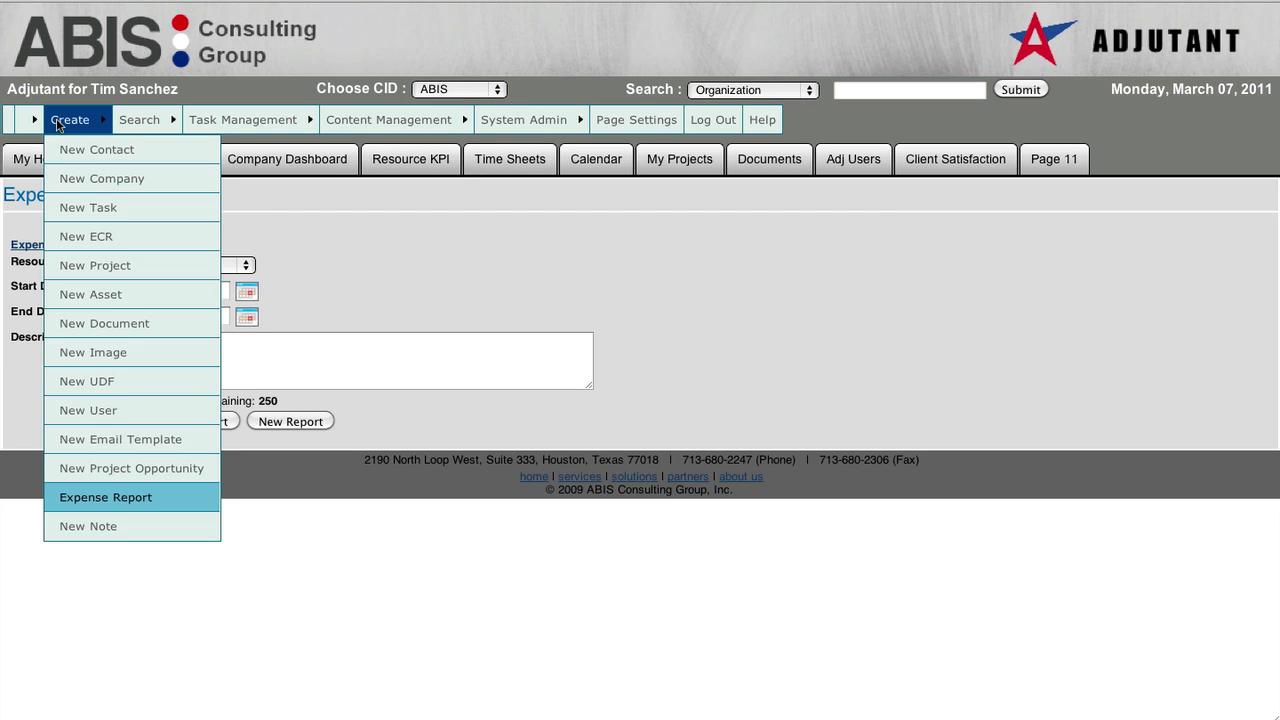
- Start a new expense report, keep the current resource, and set the end date to 03/04/2011
click(157, 497)
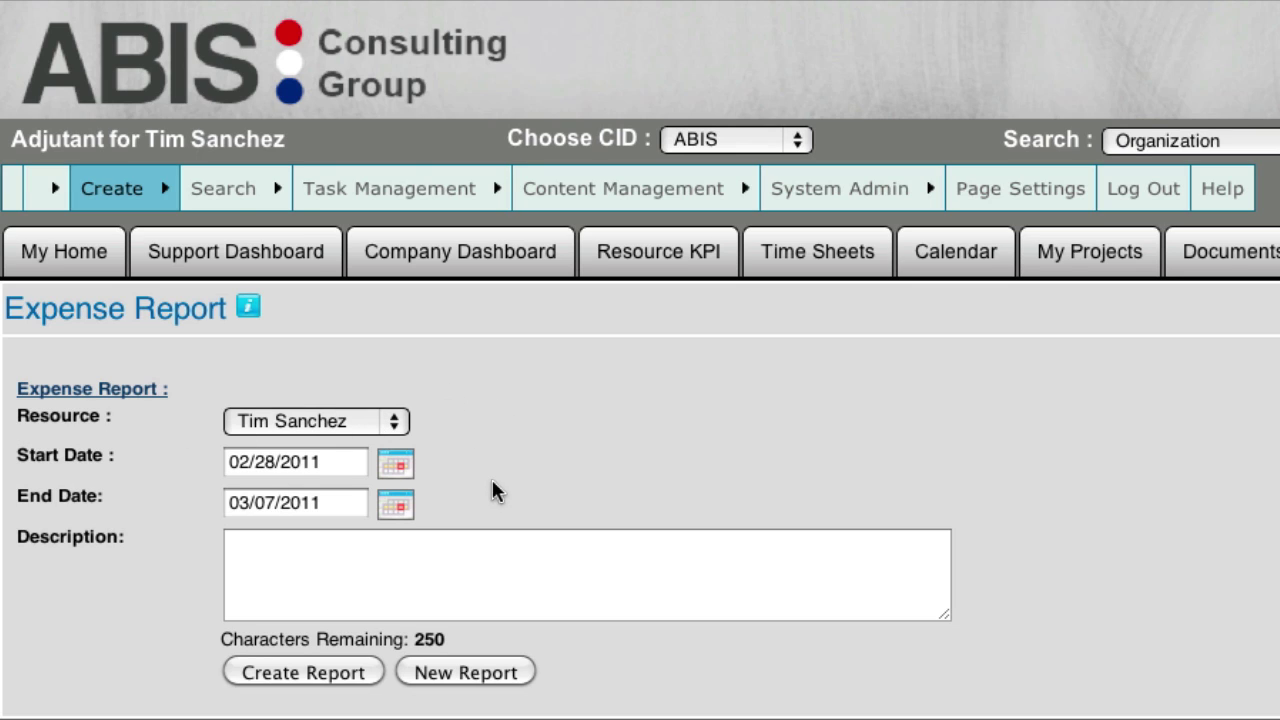
click(310, 421)
click(526, 424)
click(397, 510)
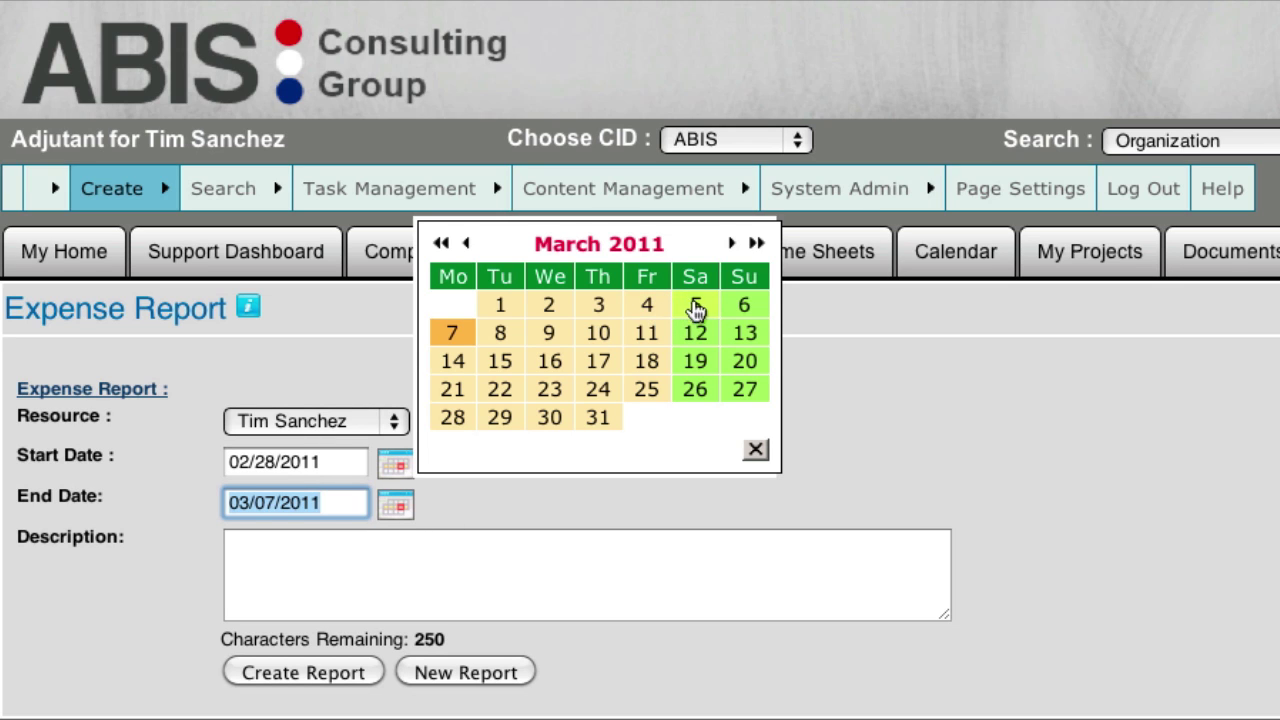
click(660, 310)
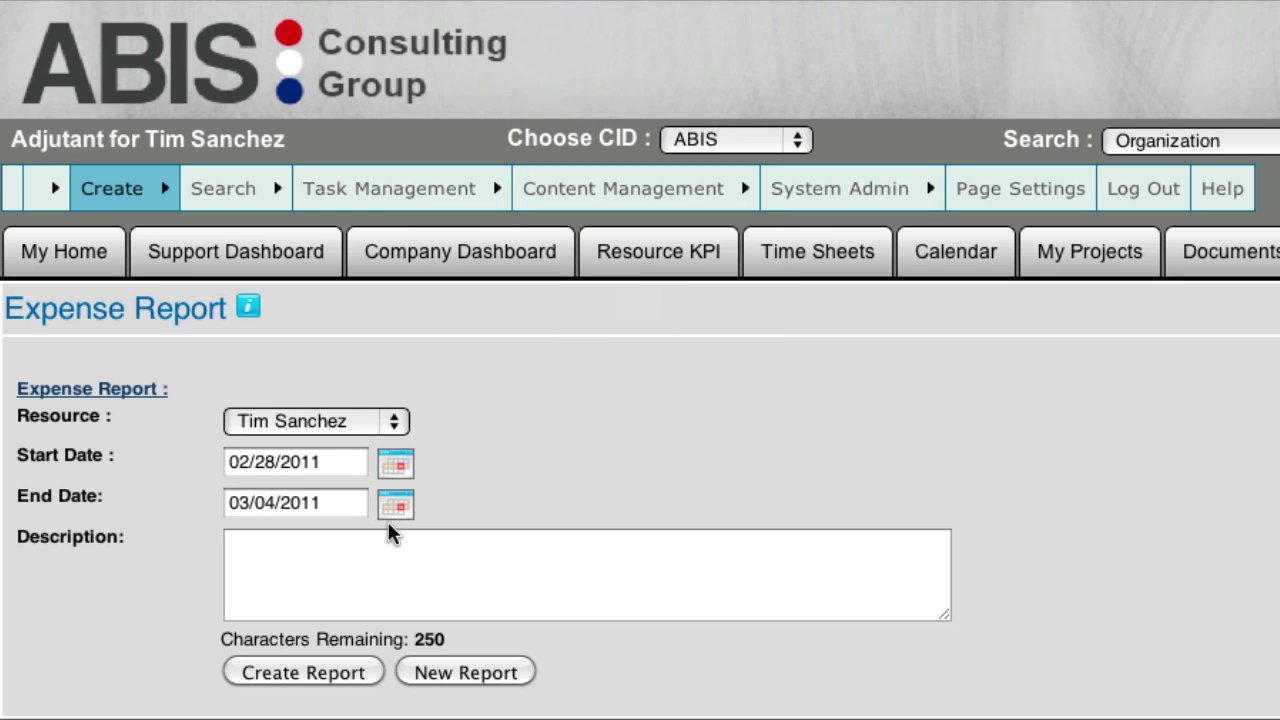
- Enter the description 'Expense report for trip to Cleveland.' and create report 1045
click(421, 575)
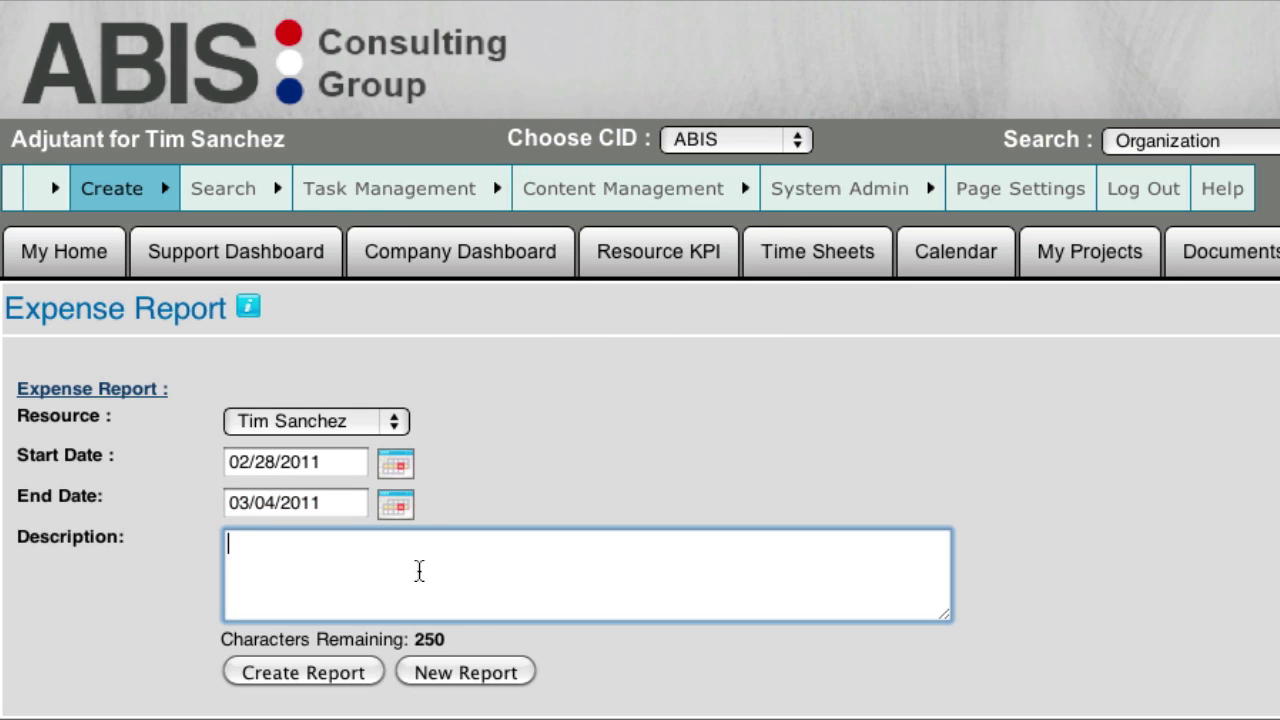
text(Expe)
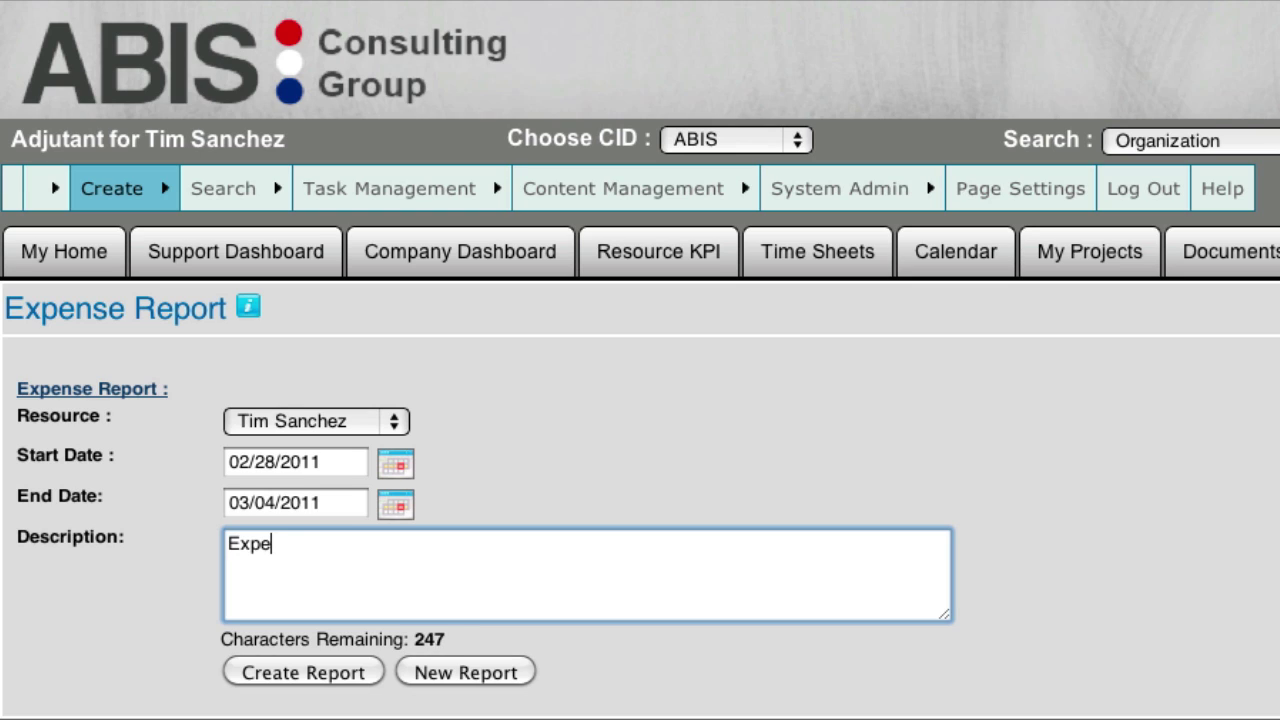
text(nse report for tr)
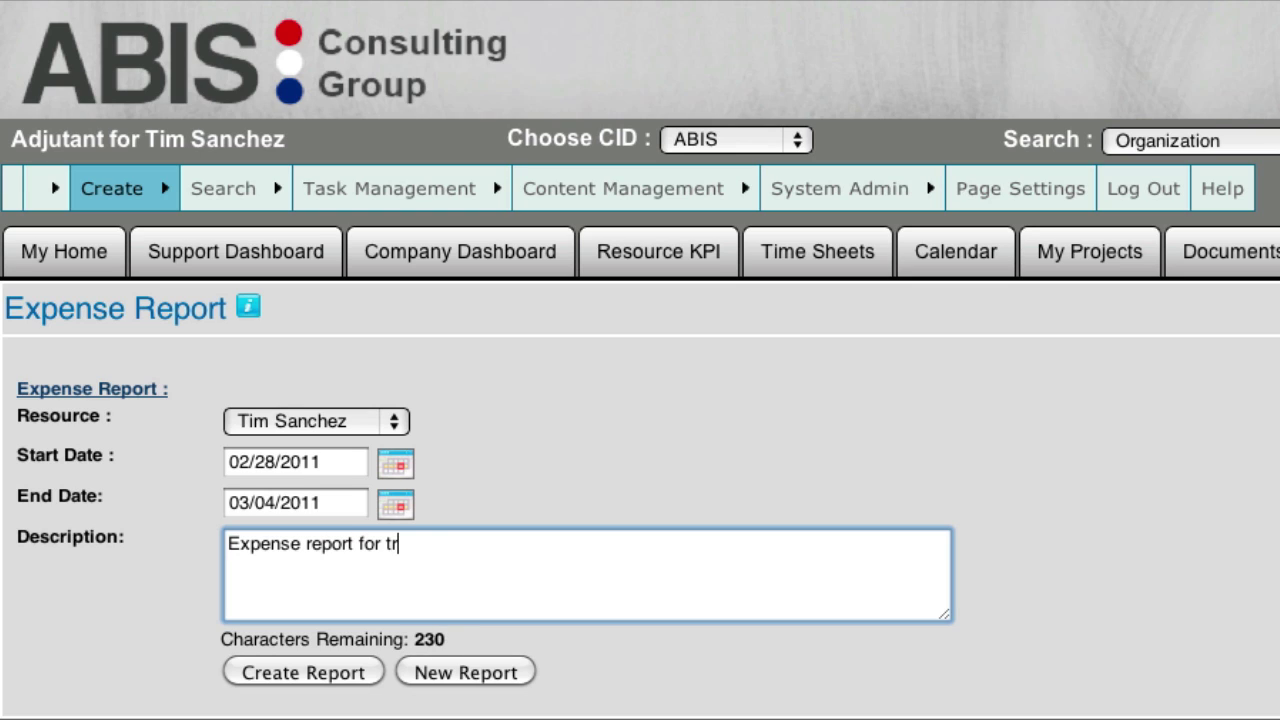
text(ip to Cleveland.)
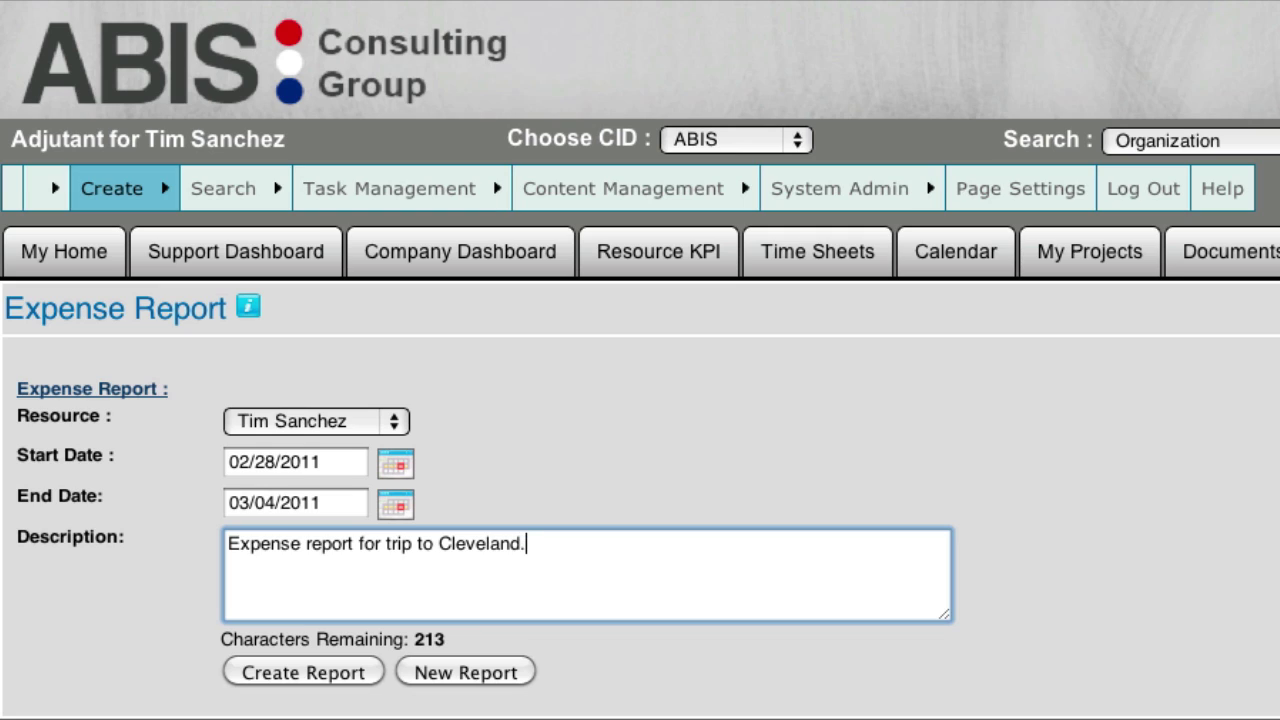
key(Tab)
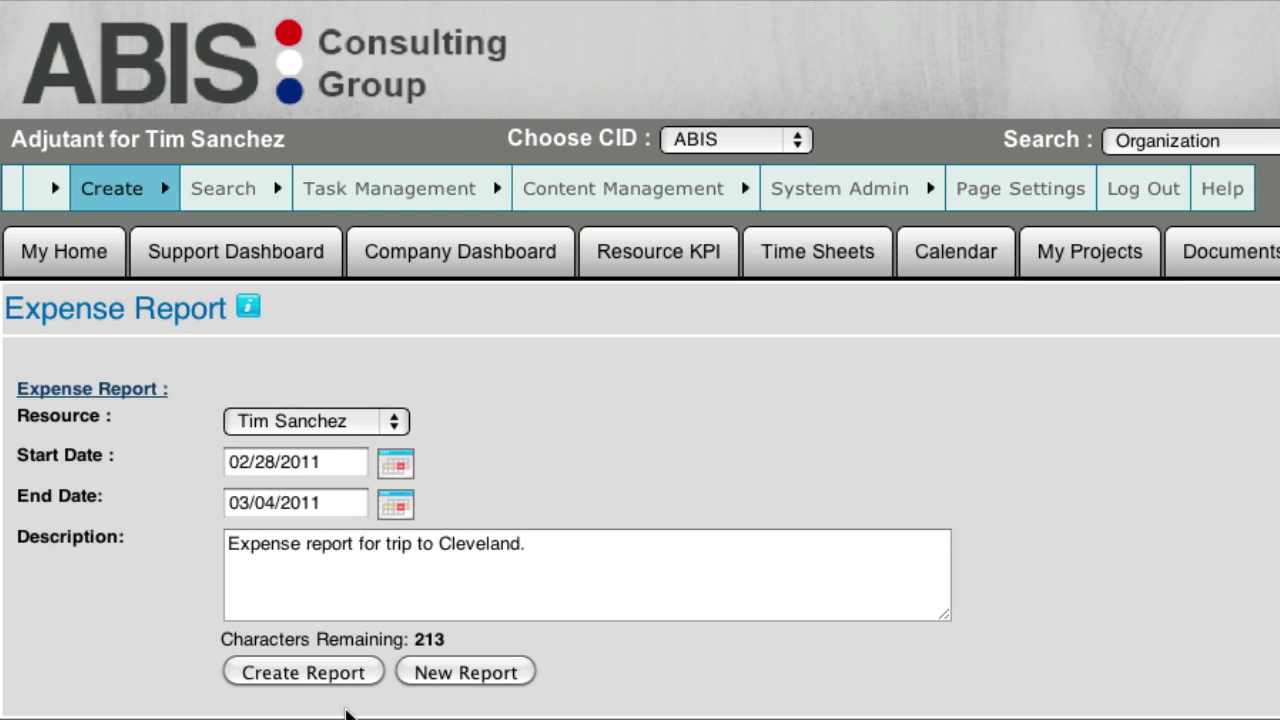
click(298, 675)
click(300, 672)
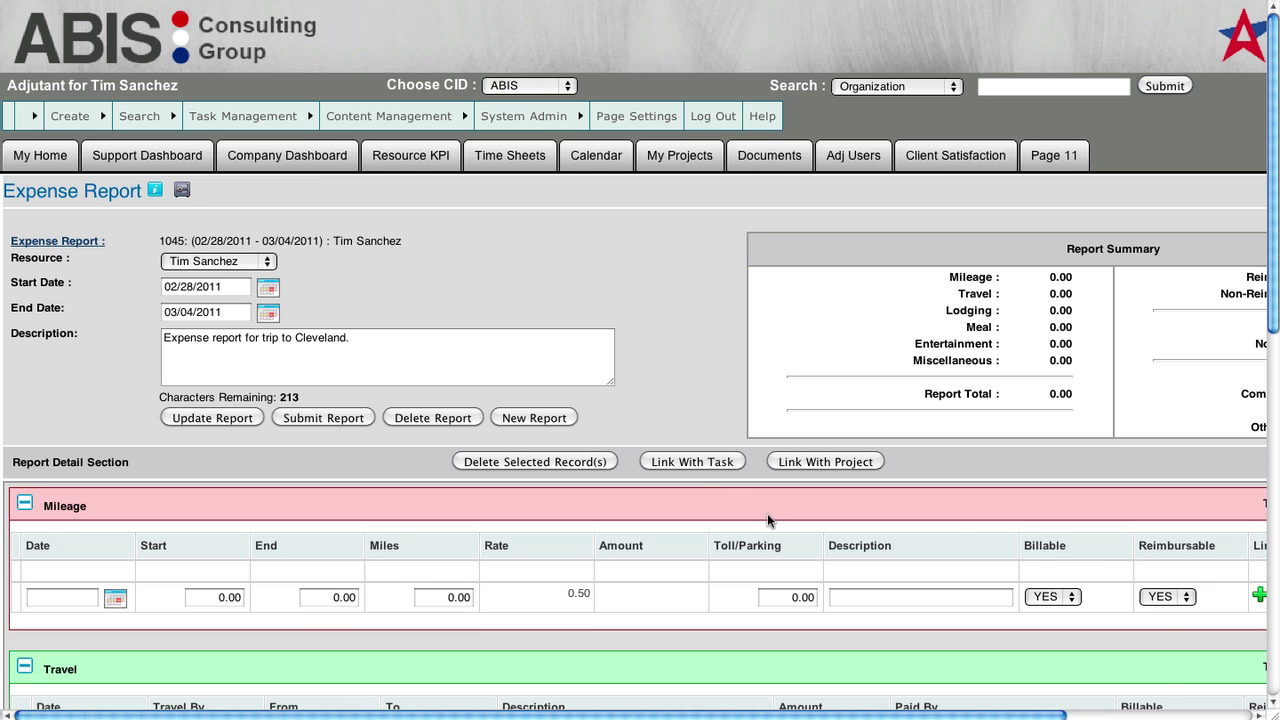
- Zoom the page out to fit the full report width and scroll to the entry sections
scroll(351, 441, down, 1)
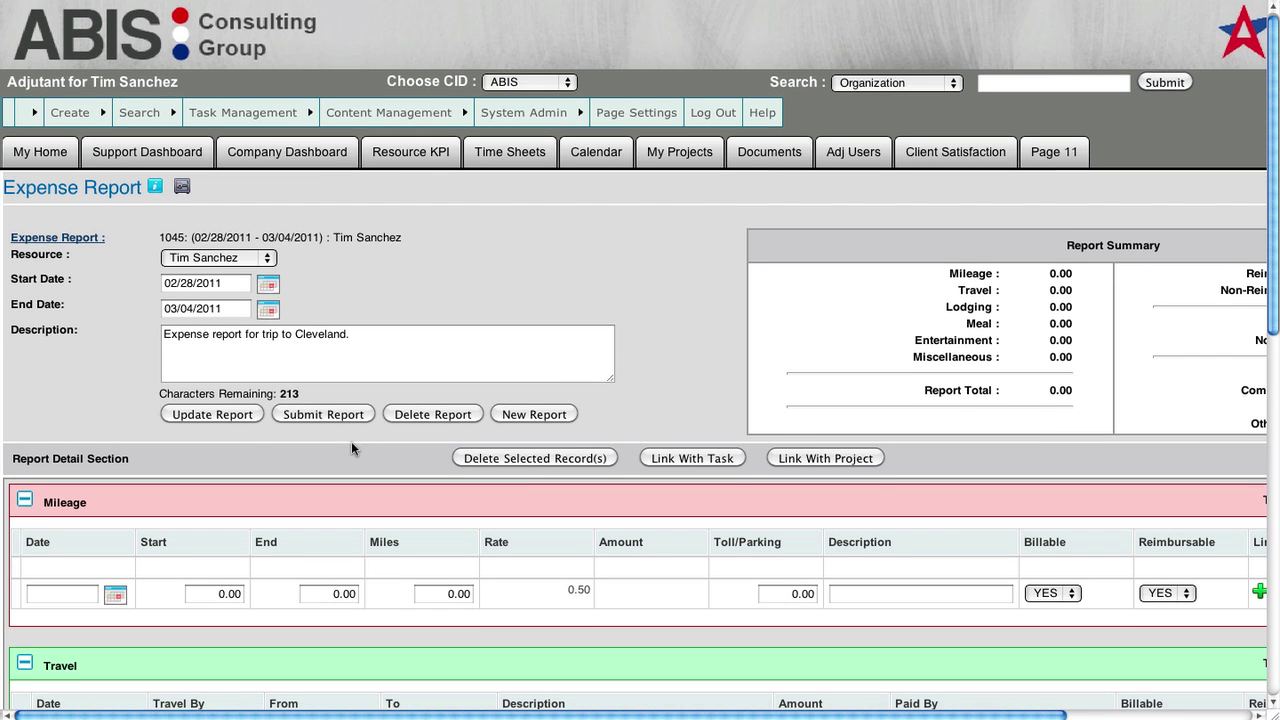
scroll(174, 490, down, 3)
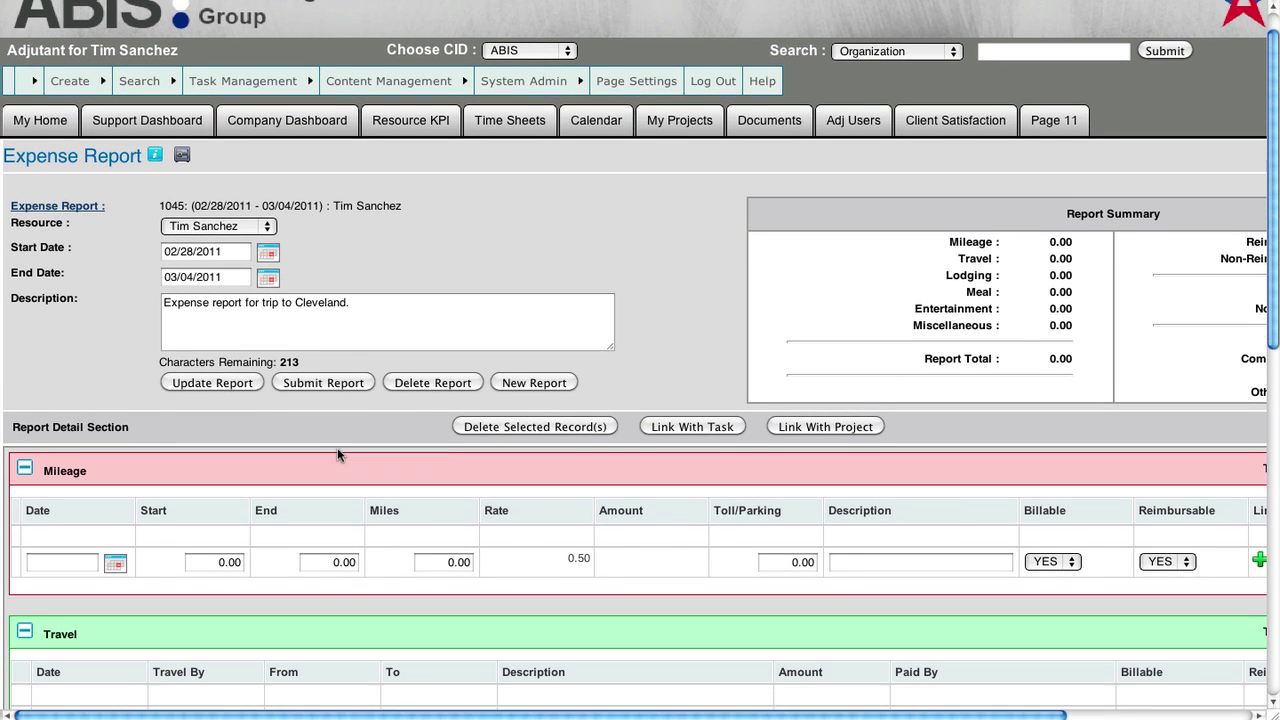
scroll(337, 455, down, 2)
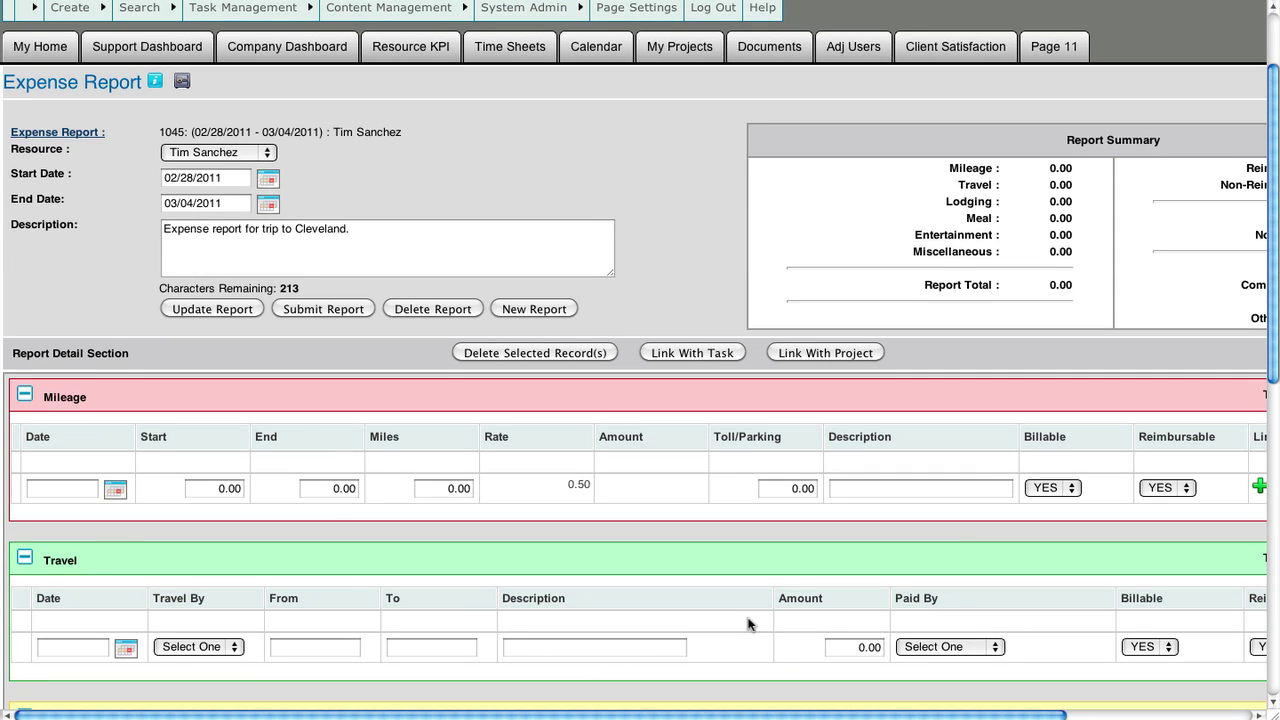
key(ctrl+minus)
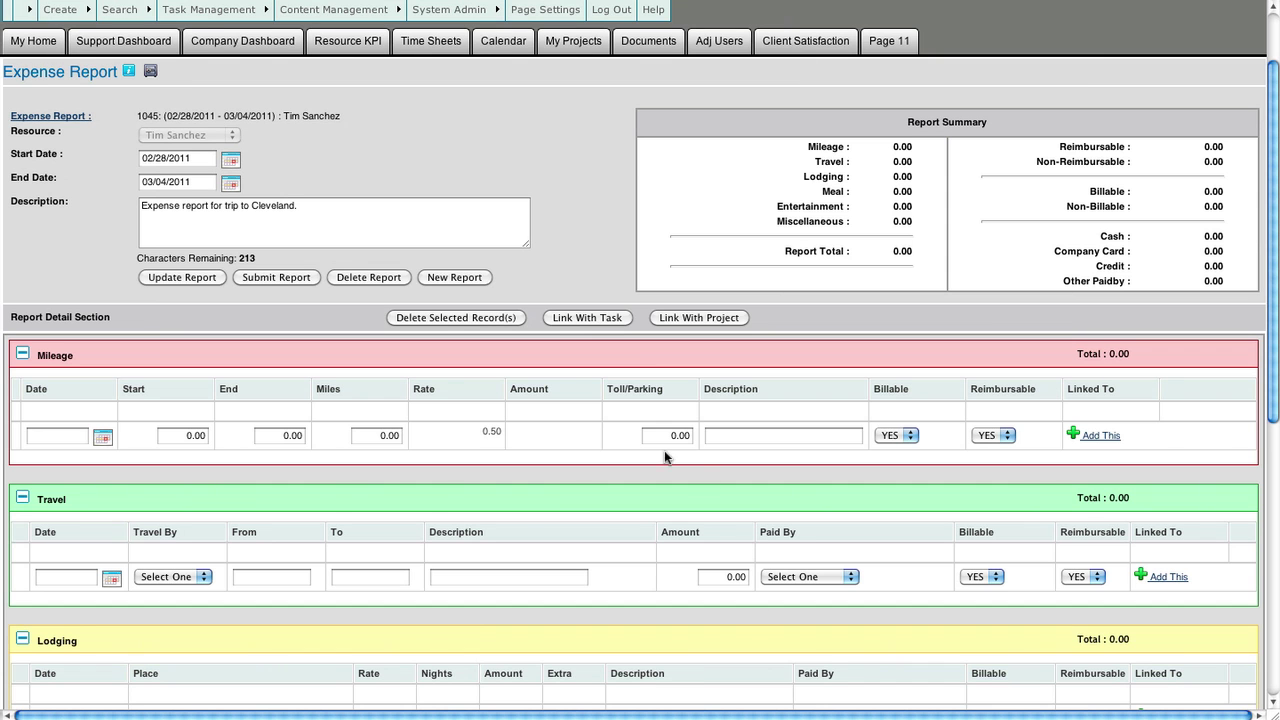
scroll(214, 363, down, 3)
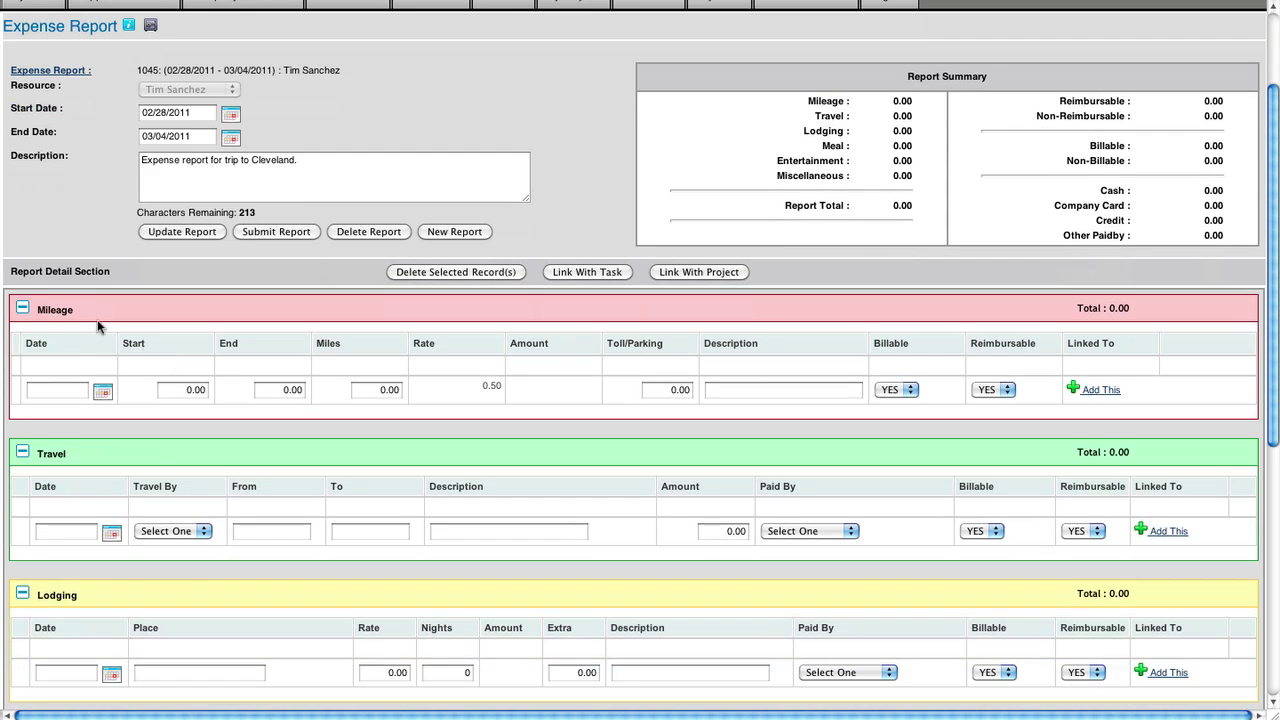
scroll(343, 366, down, 5)
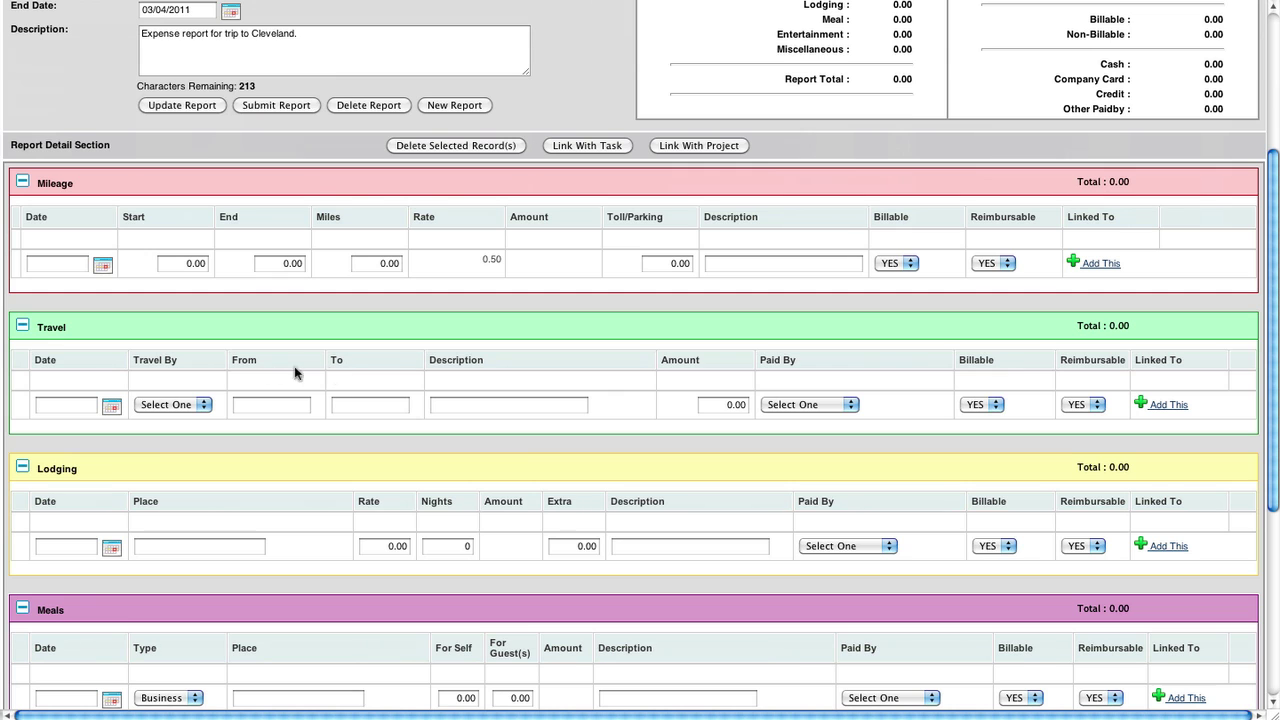
- Step through the Mileage, Travel, Lodging, Meals, Entertainment and Miscellaneous date fields, ending in Mileage
click(50, 265)
click(55, 404)
click(78, 545)
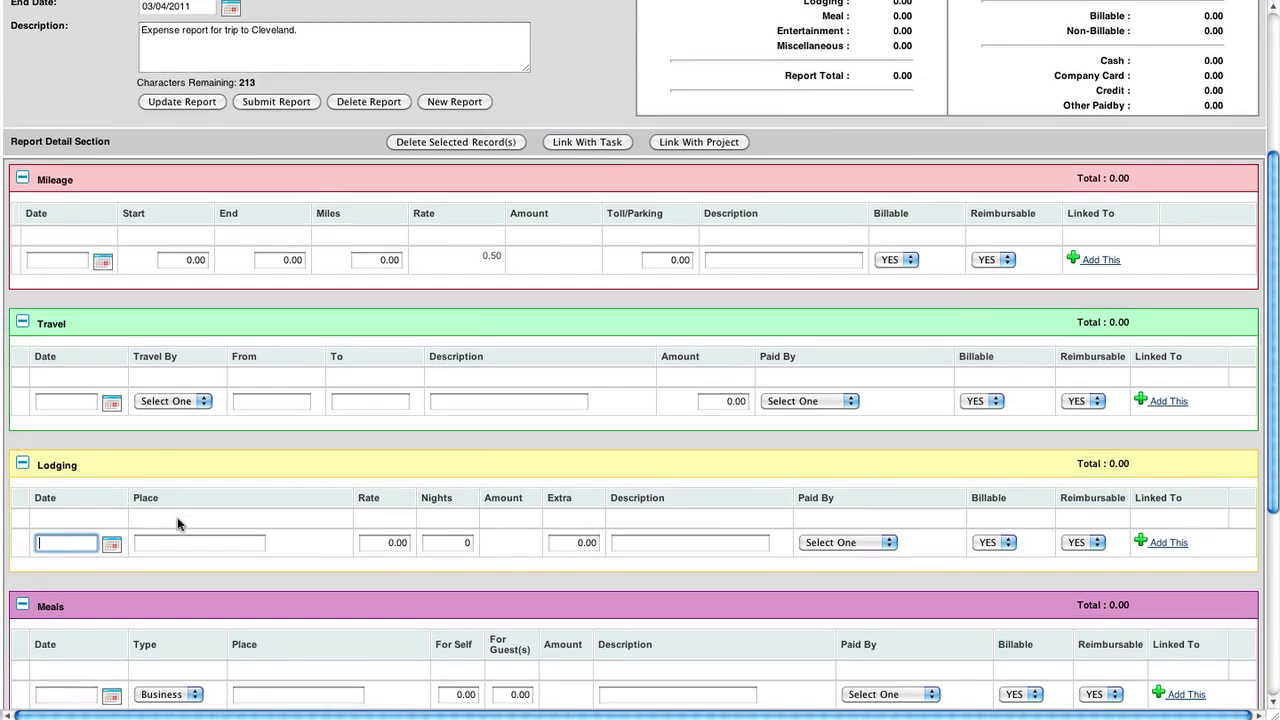
scroll(178, 524, down, 4)
click(38, 578)
scroll(60, 585, down, 5)
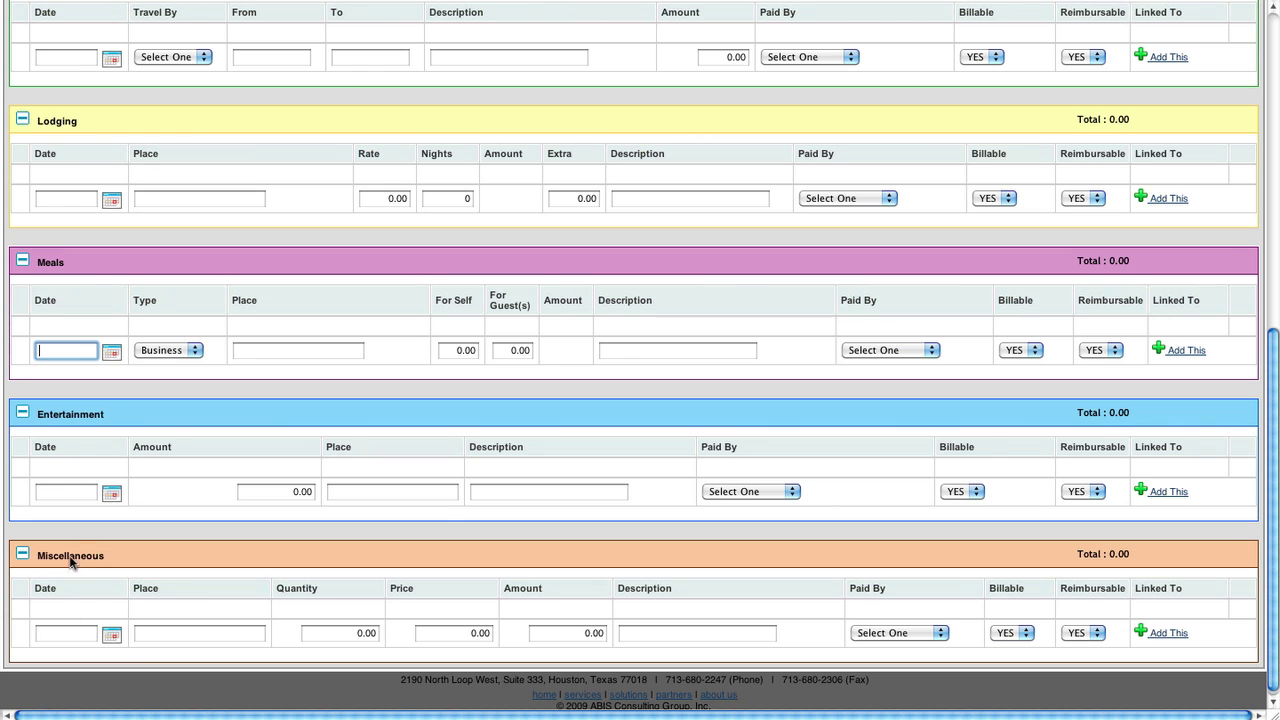
click(70, 491)
click(72, 634)
scroll(140, 610, up, 10)
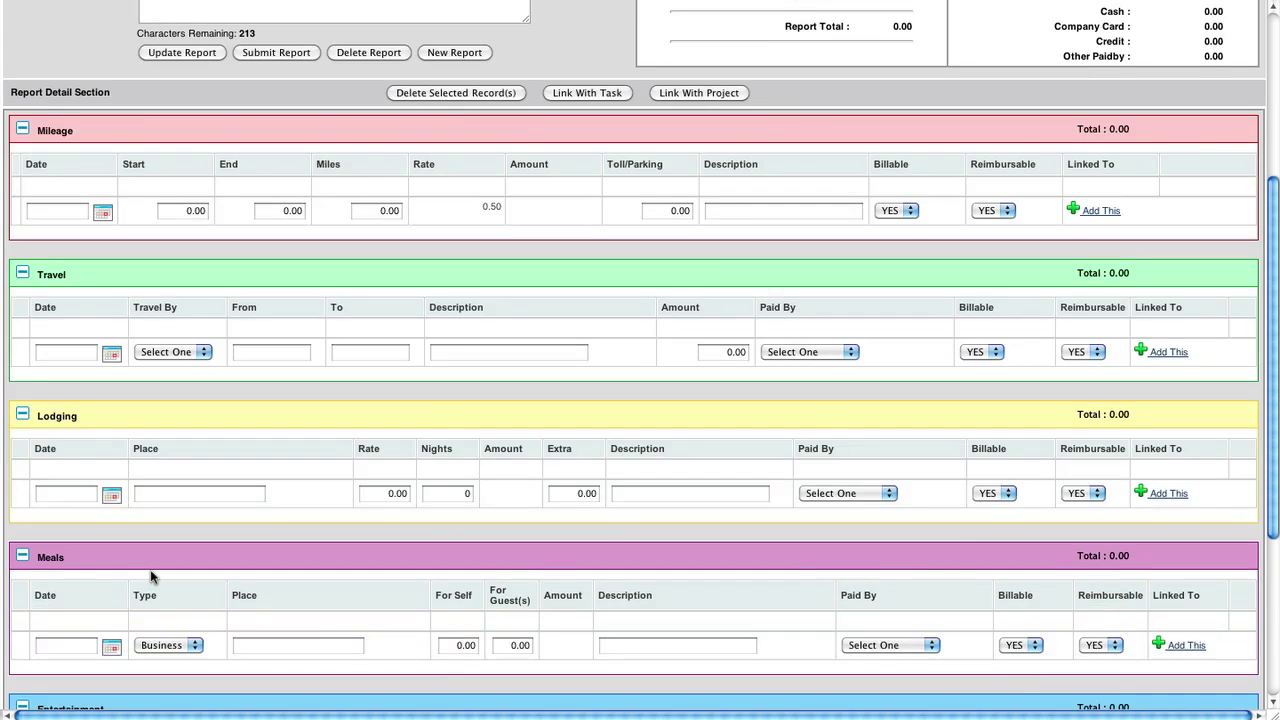
scroll(150, 577, up, 5)
scroll(90, 505, down, 1)
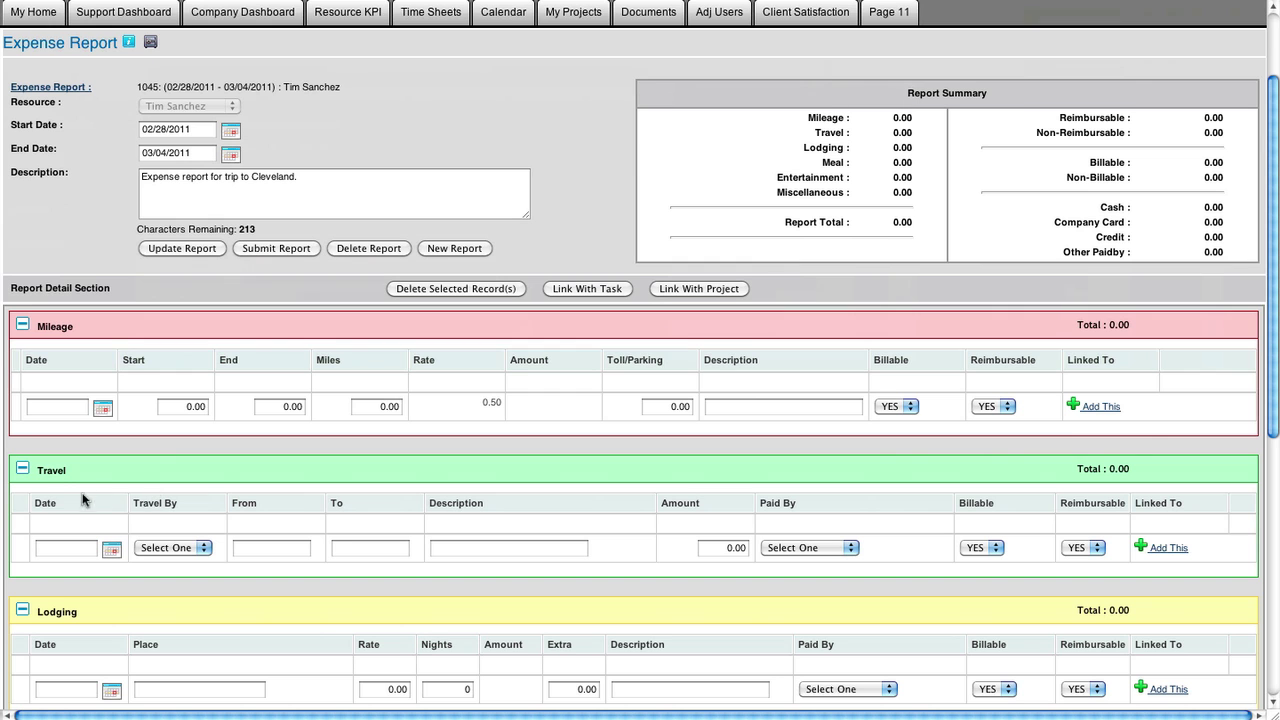
click(60, 409)
- Date the mileage entry March 23 with 100 miles and 2.00 toll/parking
click(106, 409)
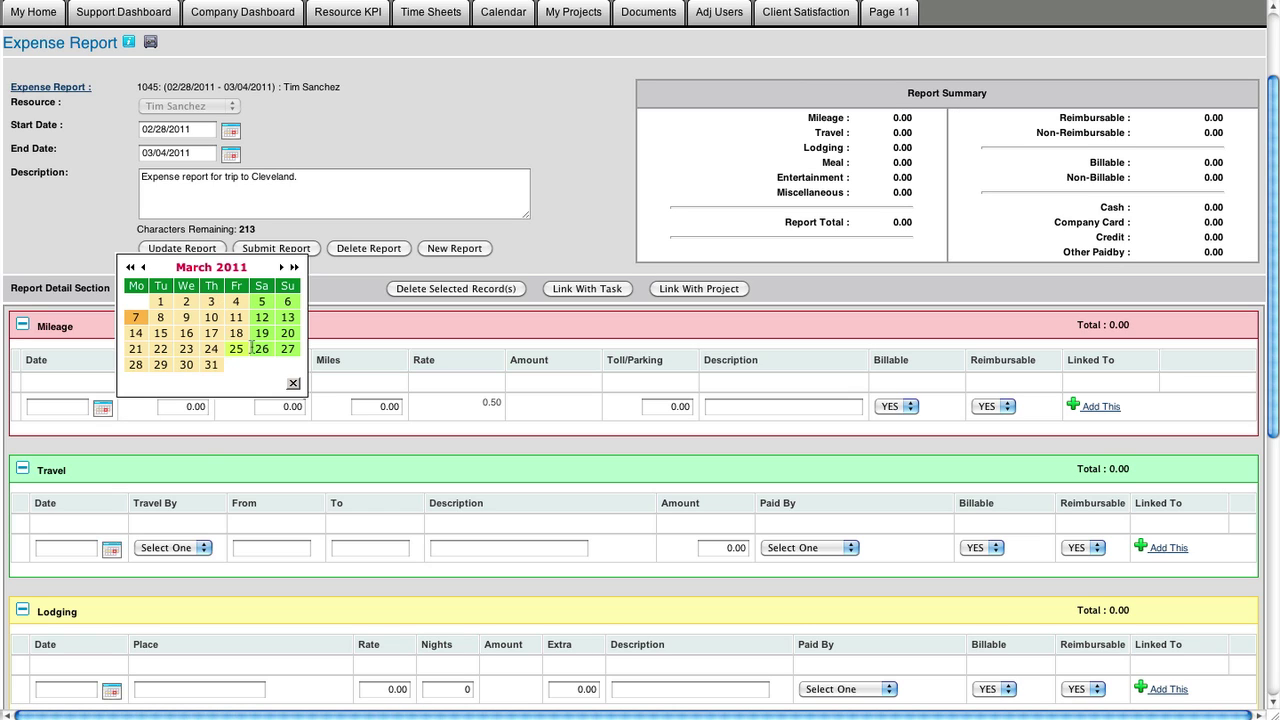
click(103, 408)
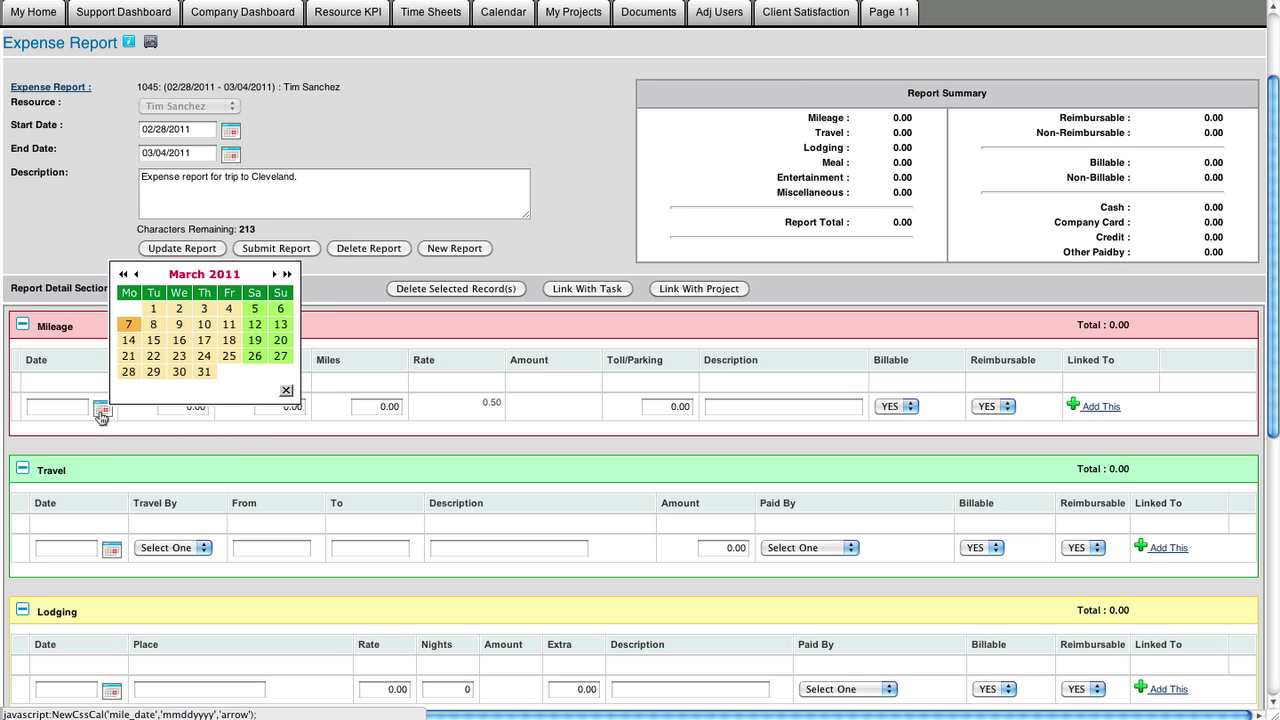
click(179, 357)
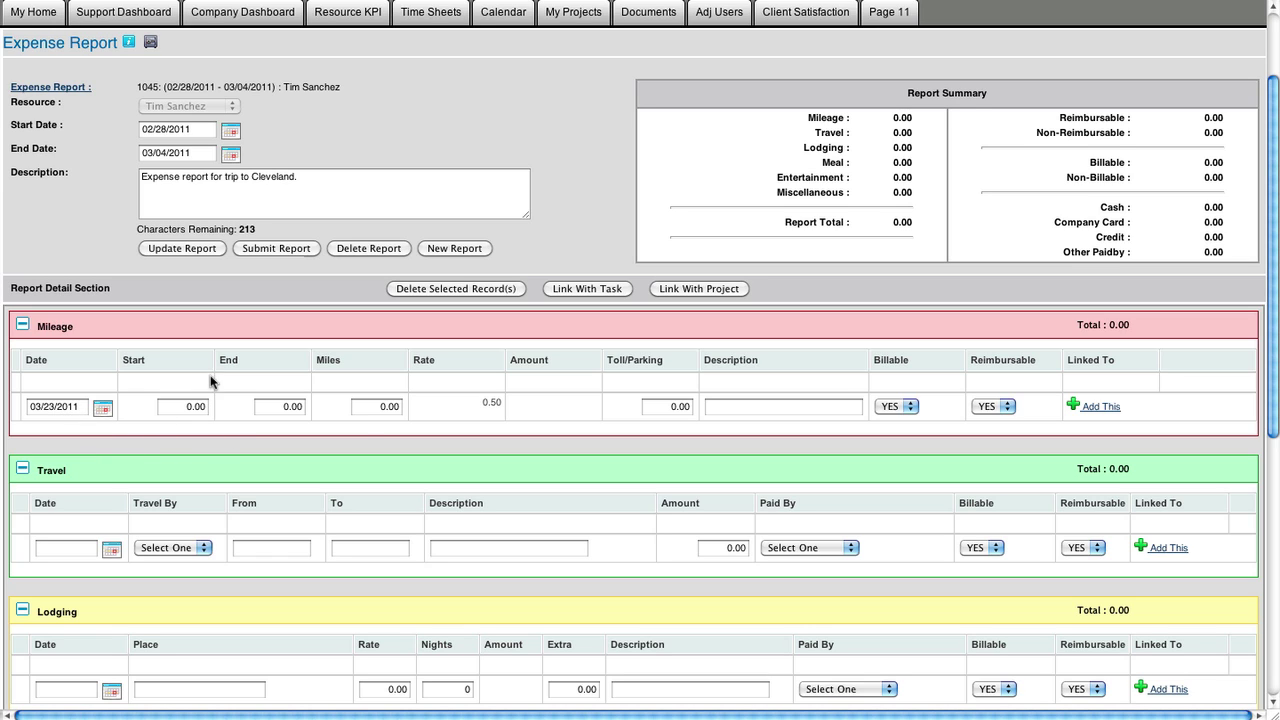
click(360, 410)
text(100)
click(672, 407)
text(2.00)
- Describe it as mileage to and from the airport, keep Billable and Reimbursable YES, and add it
click(740, 407)
text(Mileag)
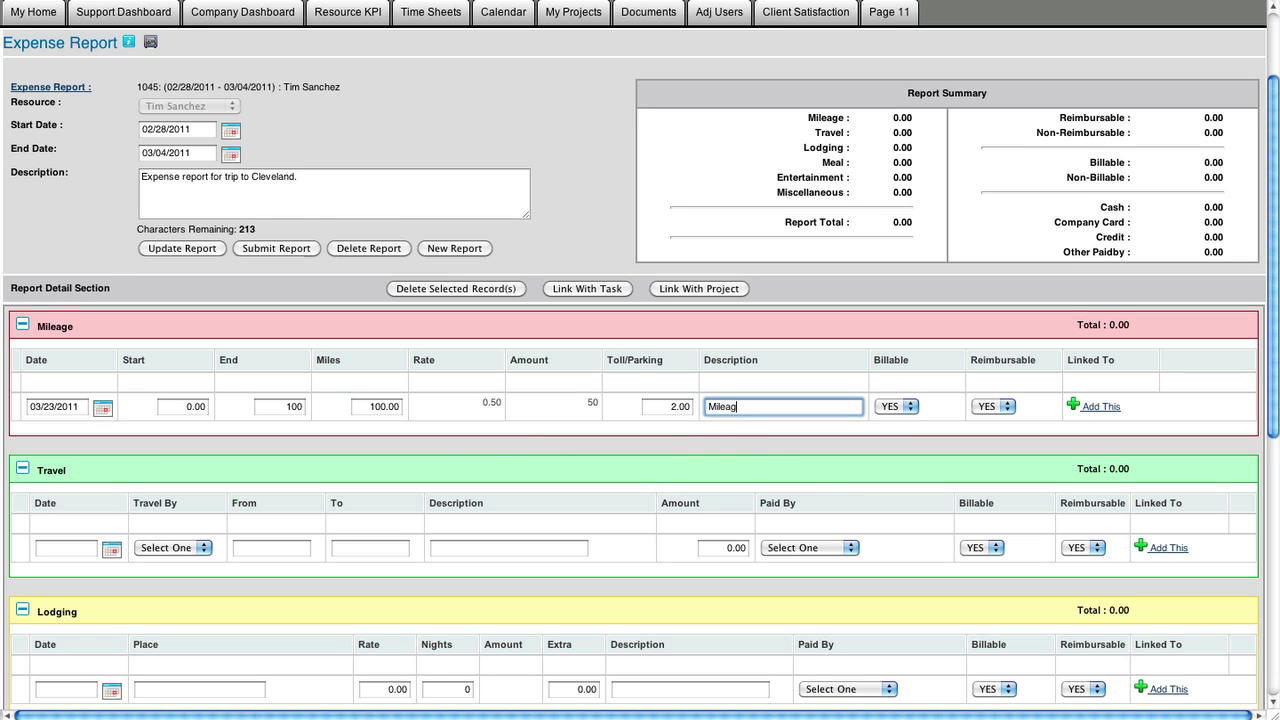
text(e to and from airport.)
click(897, 408)
click(997, 406)
click(993, 406)
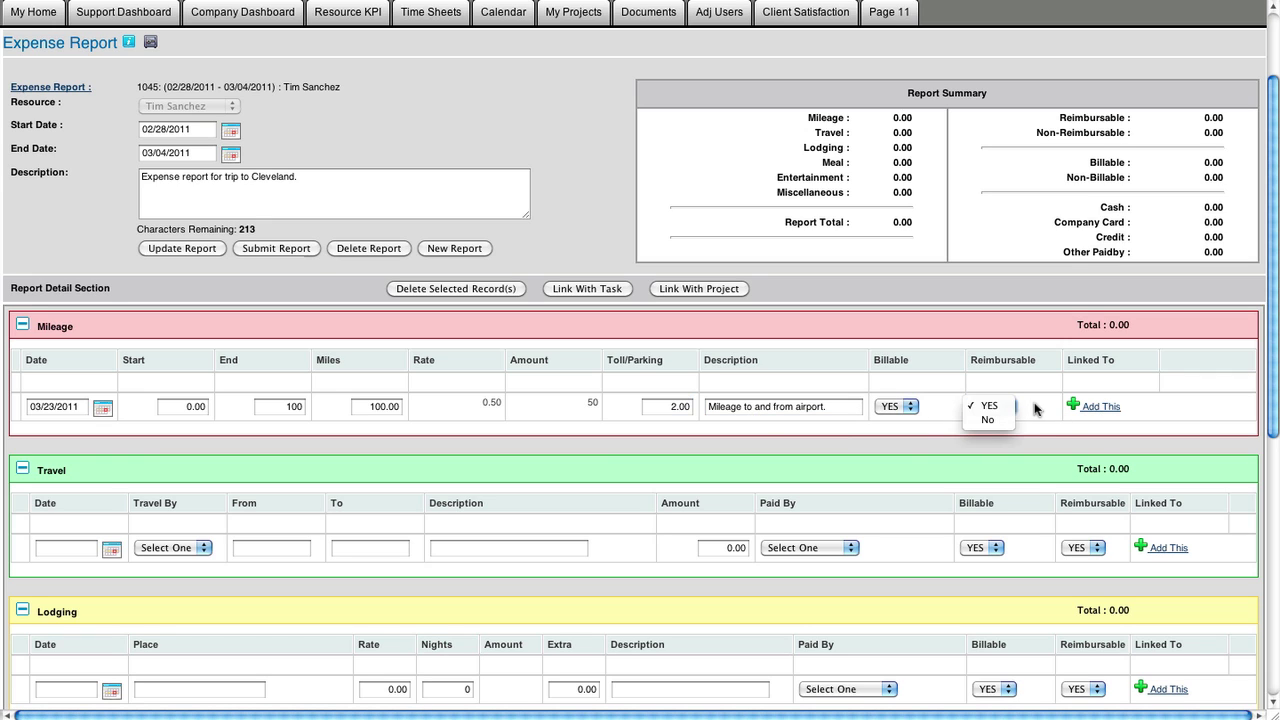
click(1037, 408)
click(1095, 410)
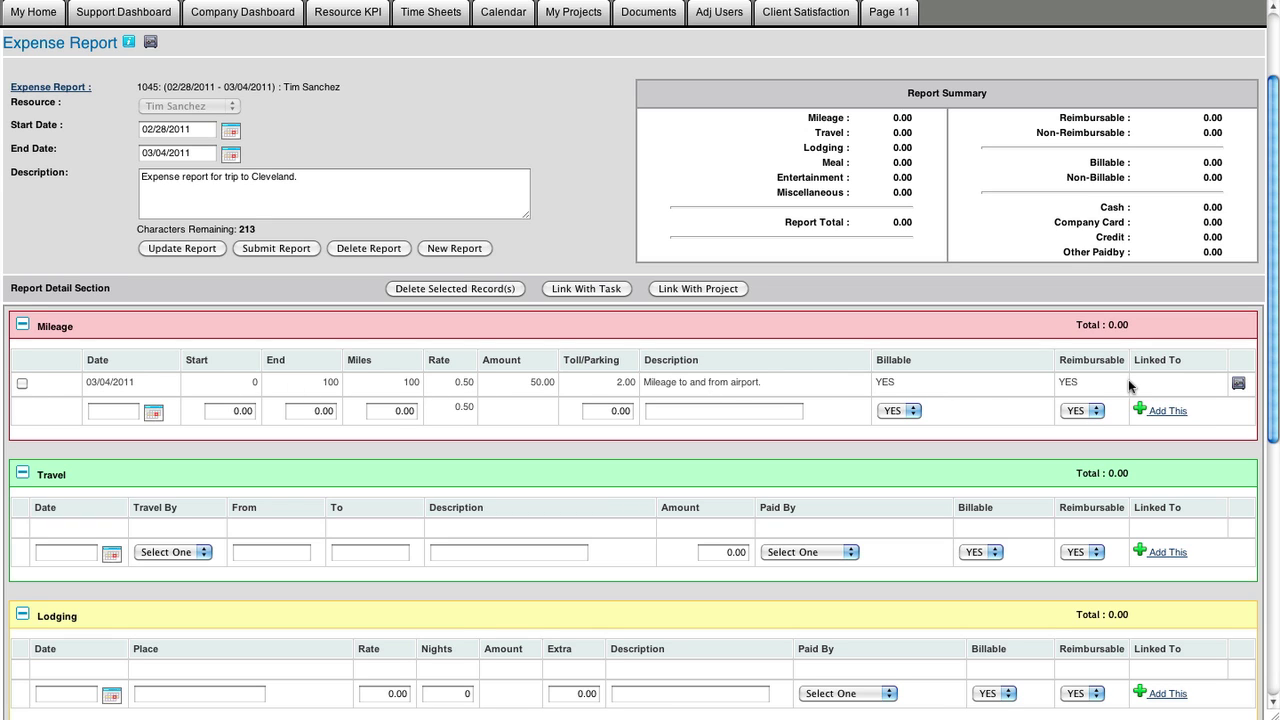
- Open the saved mileage record and check its description, End value 100.00, reimbursable and billable settings
click(626, 381)
click(709, 385)
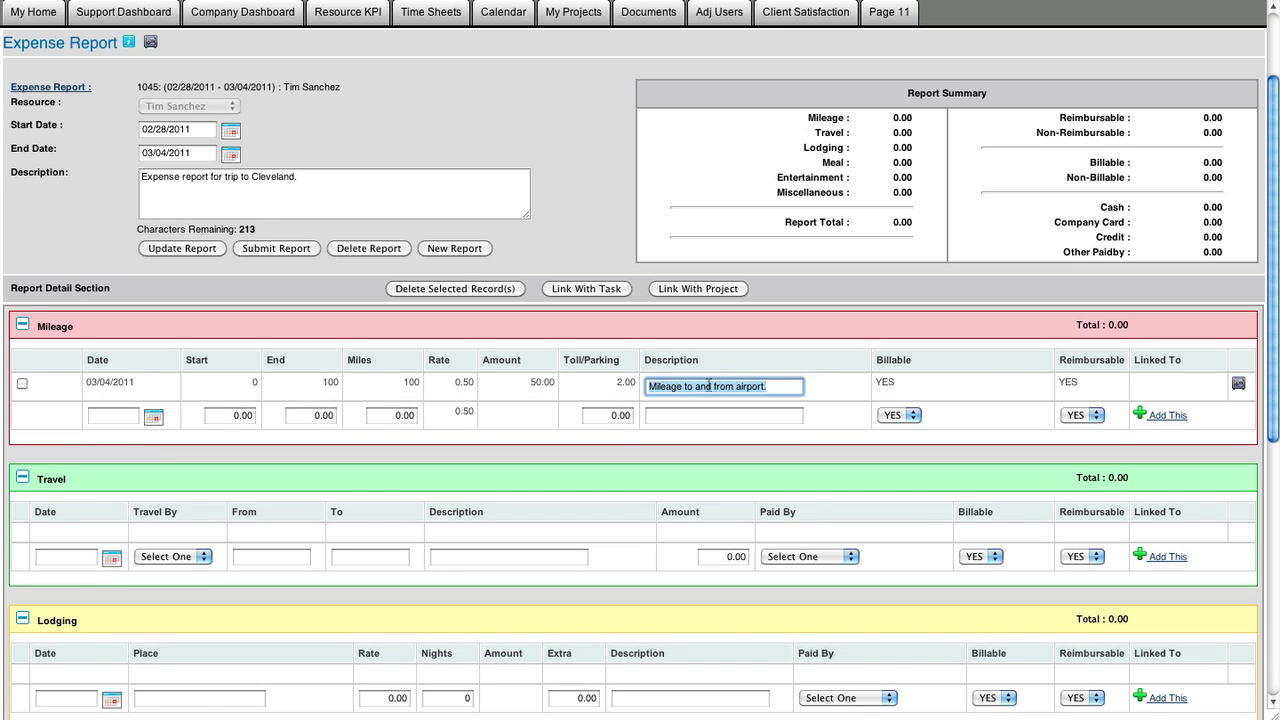
click(304, 386)
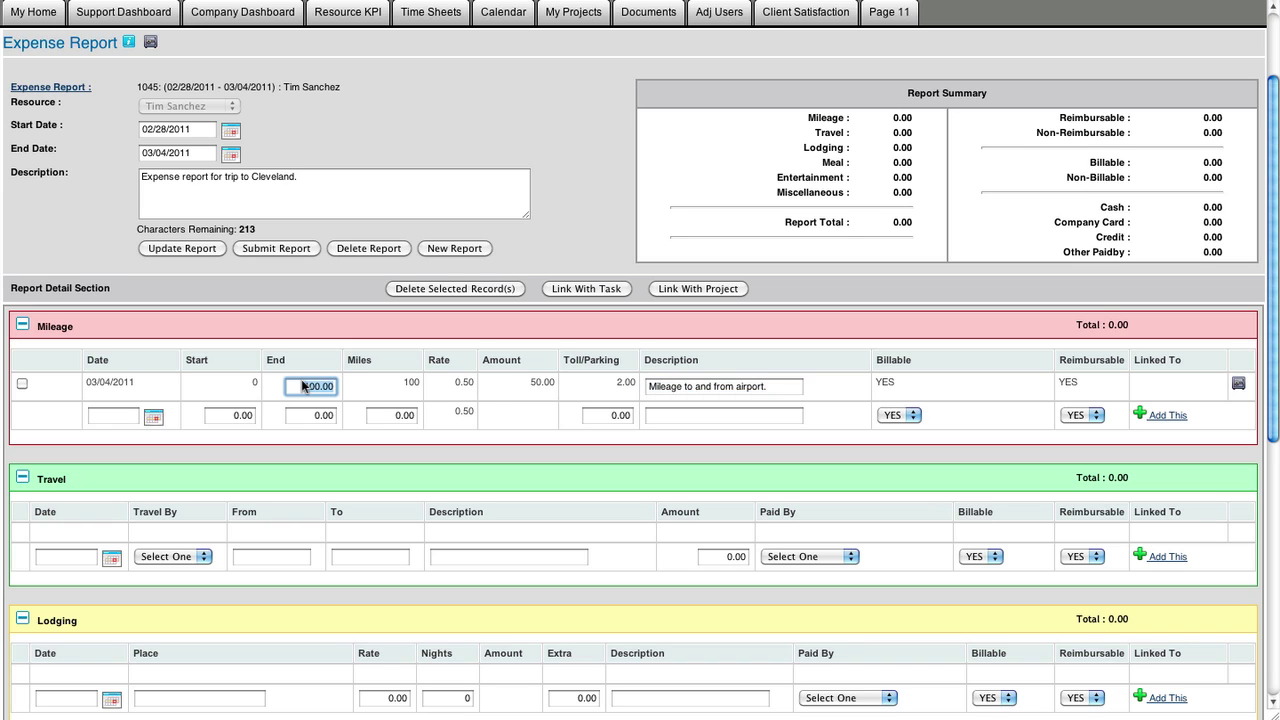
click(1090, 386)
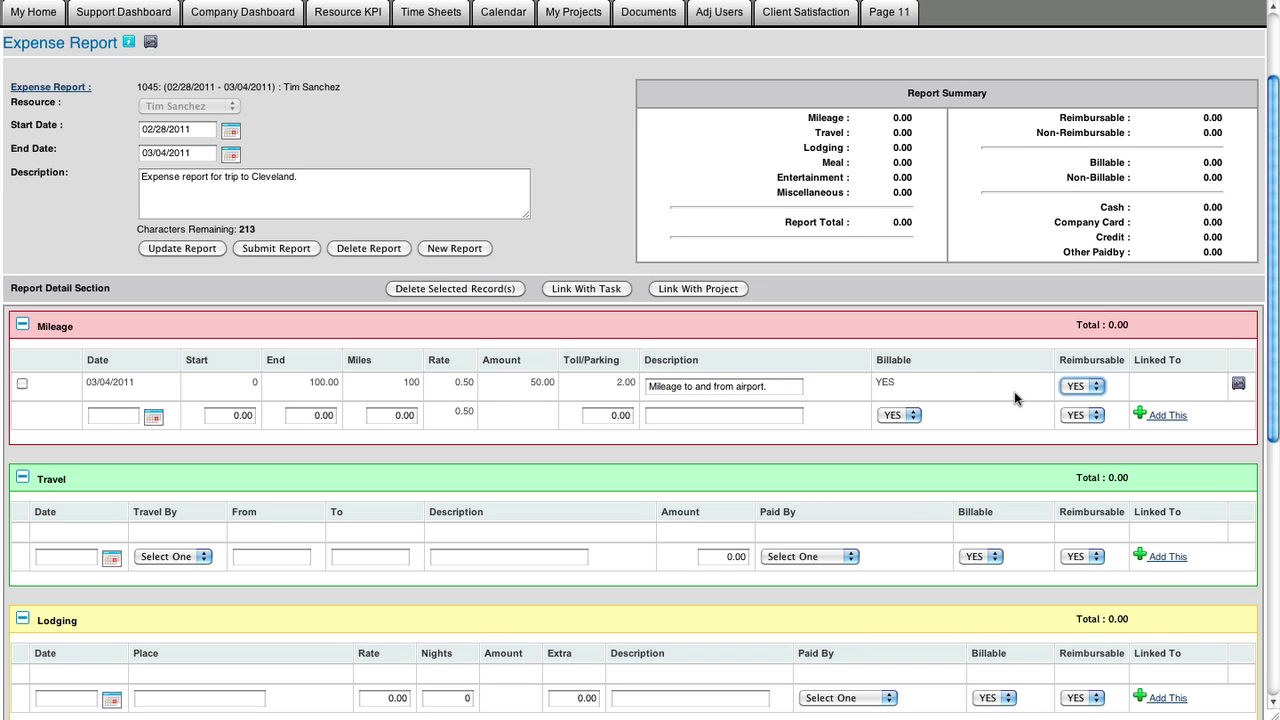
click(885, 383)
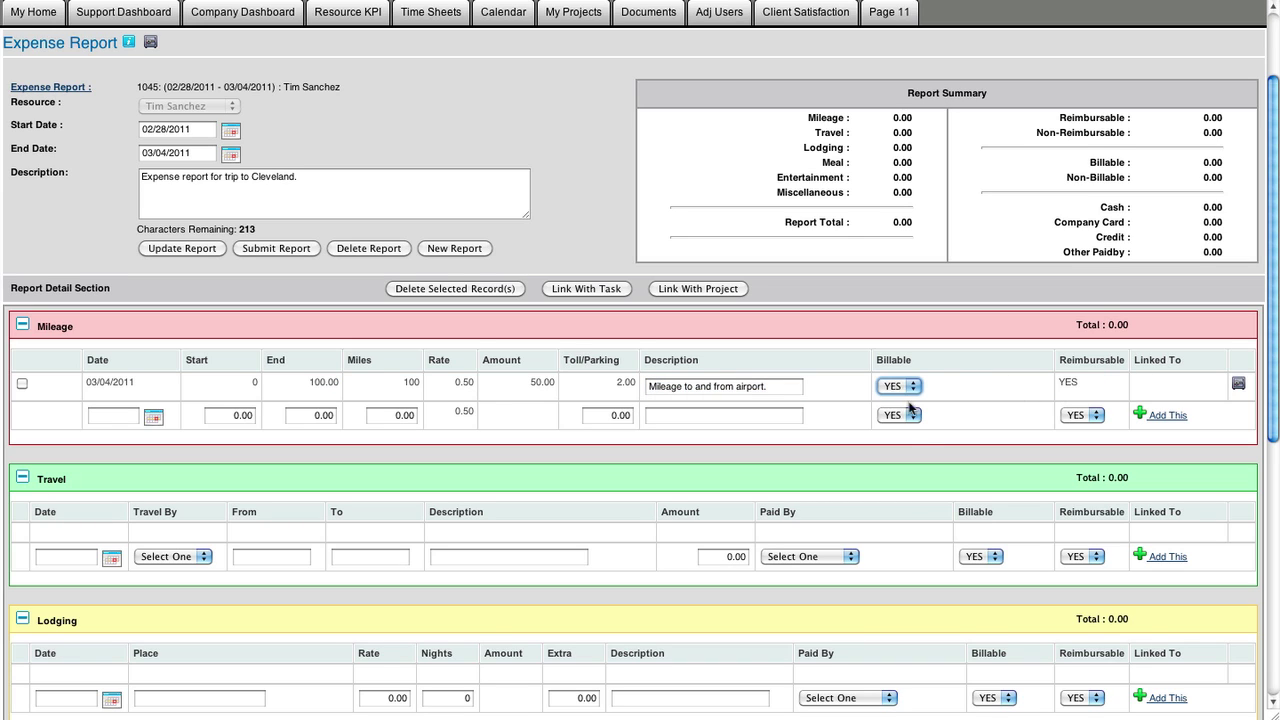
- Leave the mileage record unchanged and fill a Travel row: 03/07/2011, 'Car Rental', amount 300.20
click(927, 452)
scroll(679, 445, down, 1)
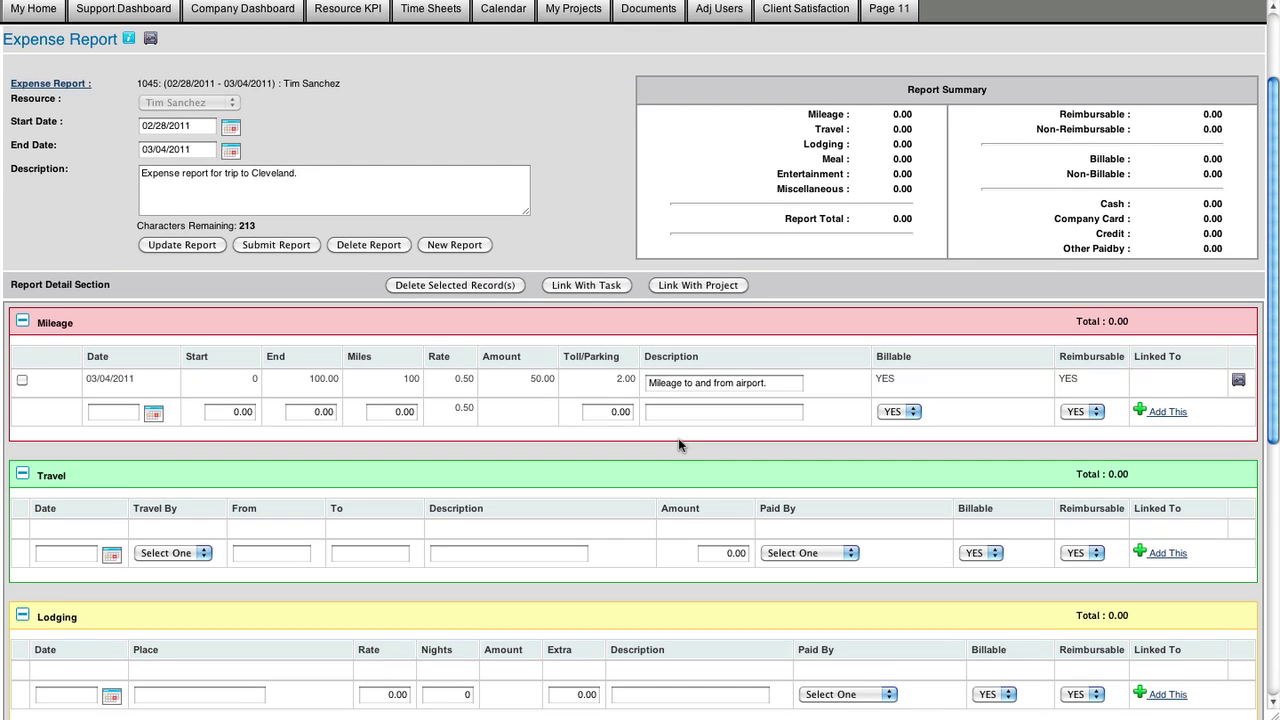
scroll(679, 445, down, 3)
click(106, 409)
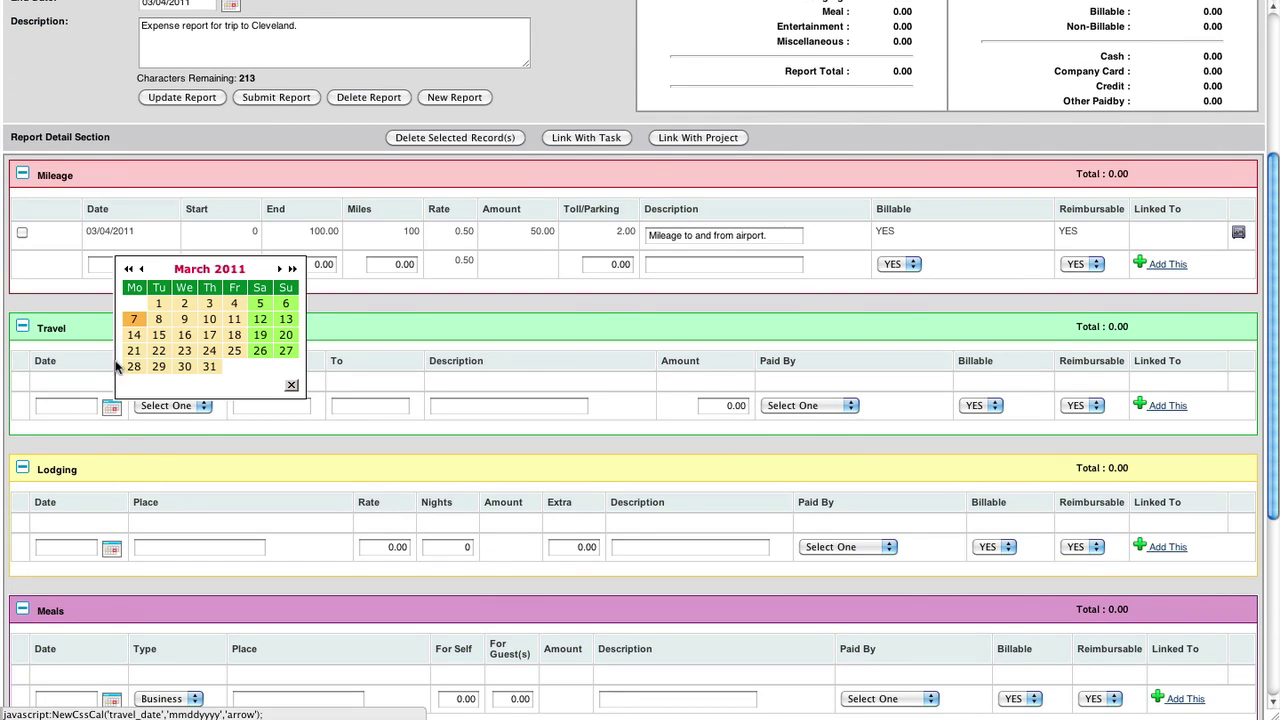
click(137, 330)
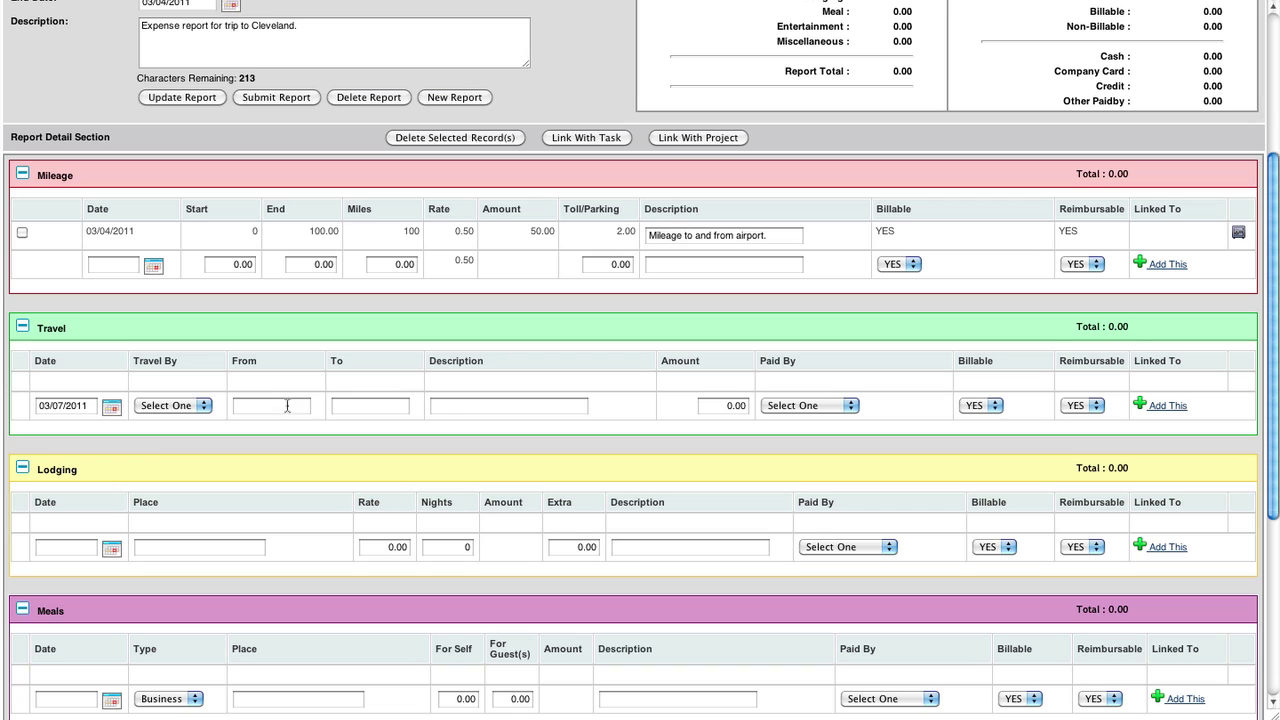
click(478, 409)
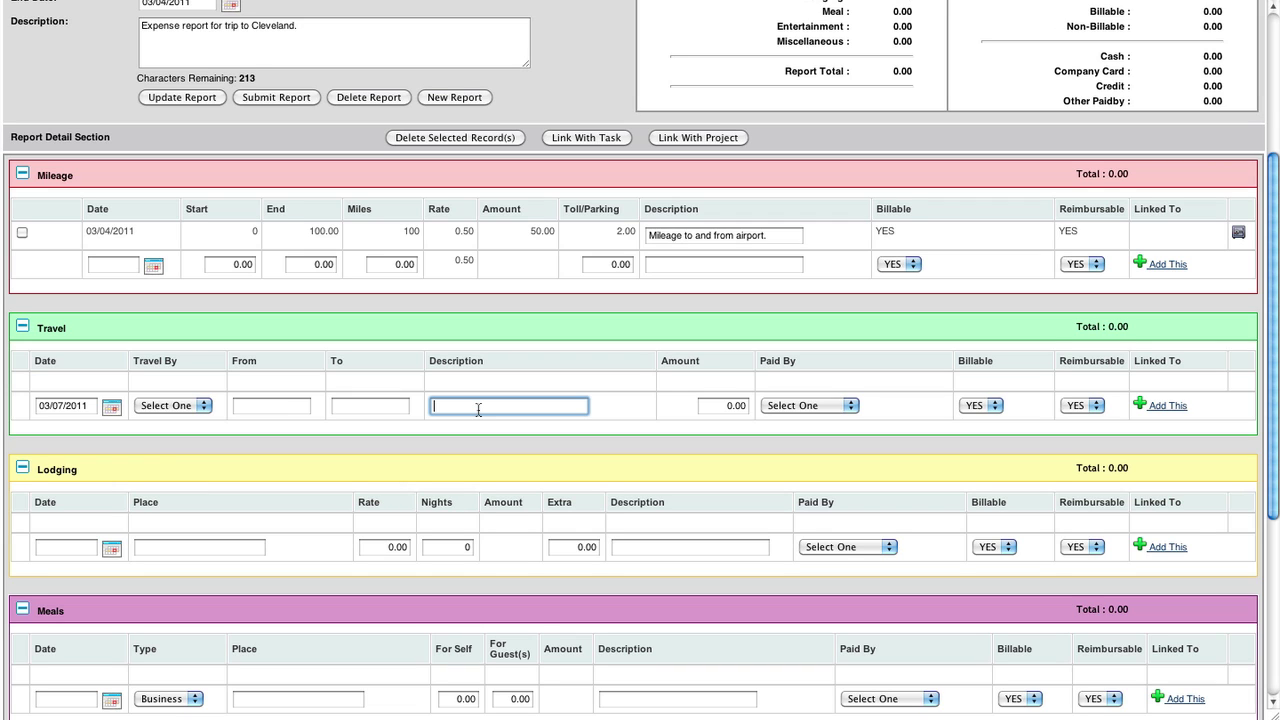
text(Car Rental)
key(Tab)
text(3)
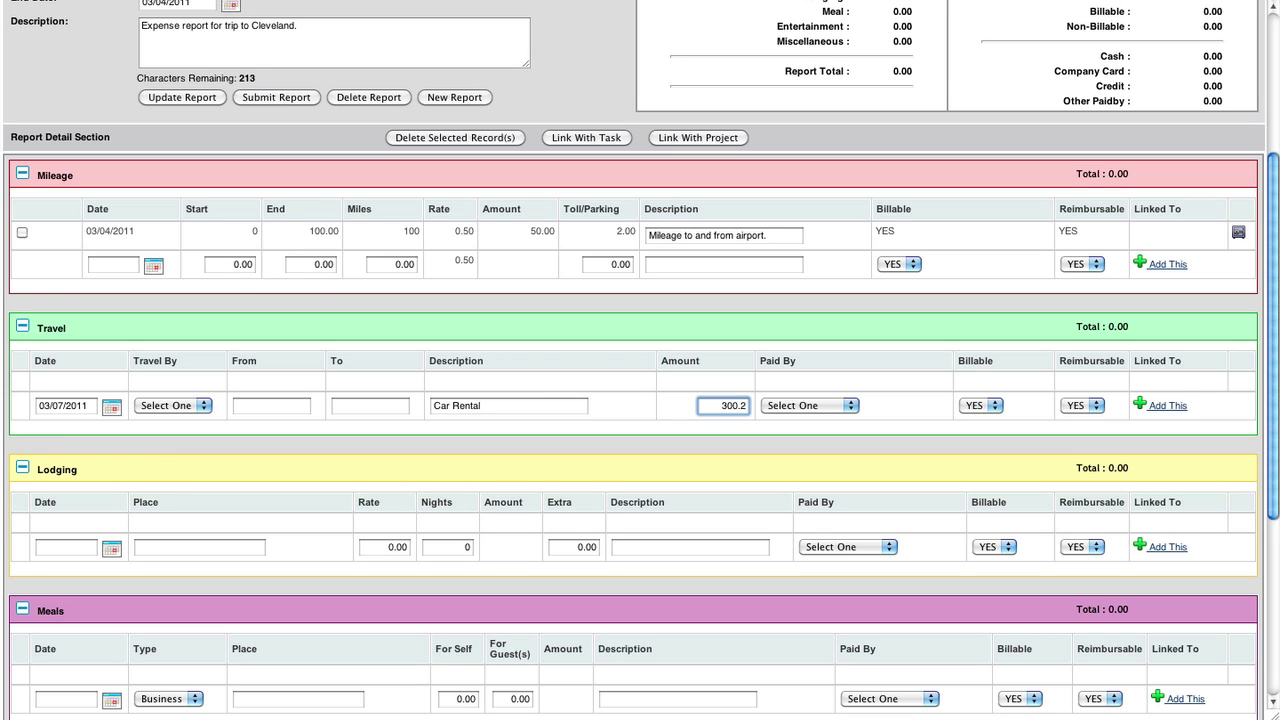
text(00.20)
click(849, 409)
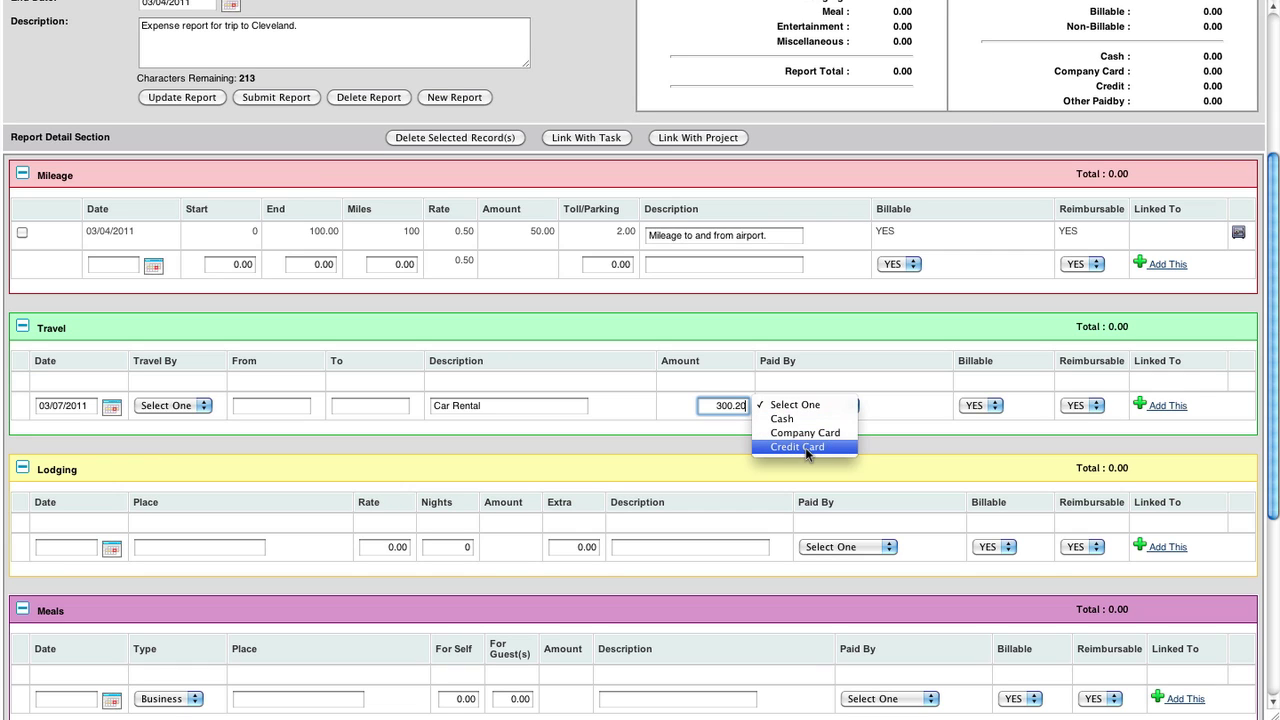
- Set the car rental's payment method to Credit Card
click(830, 432)
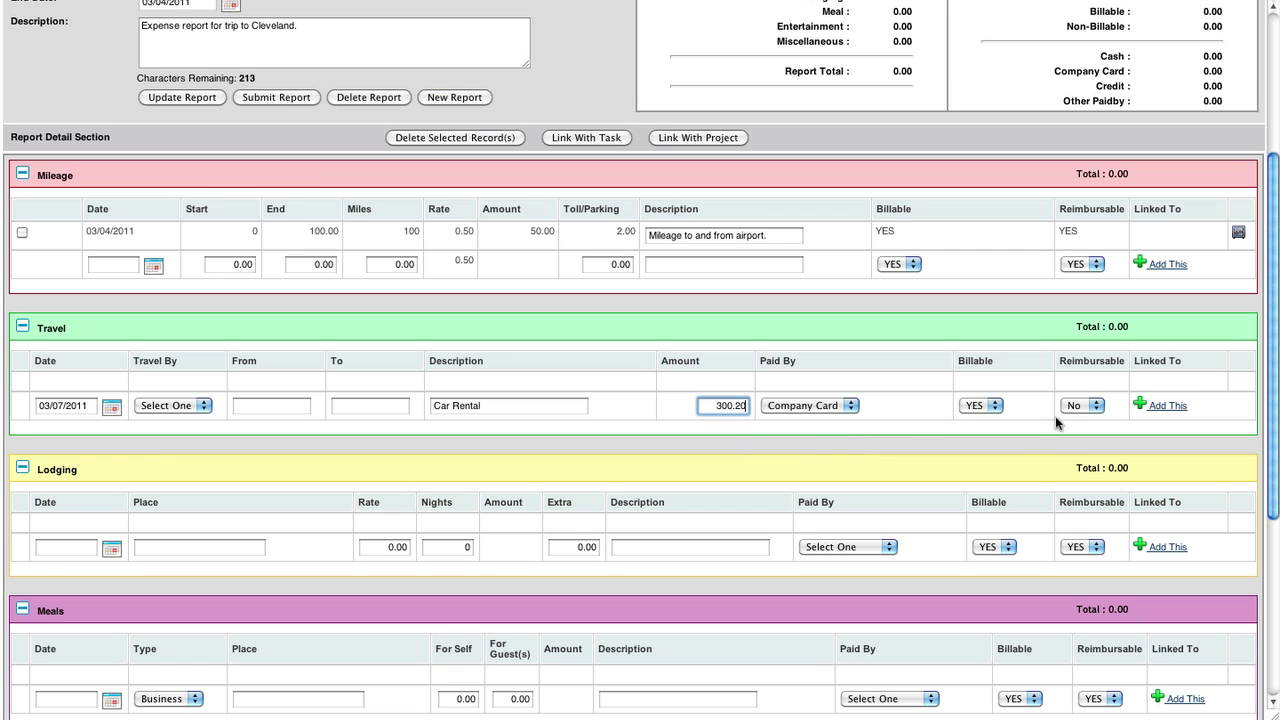
click(846, 409)
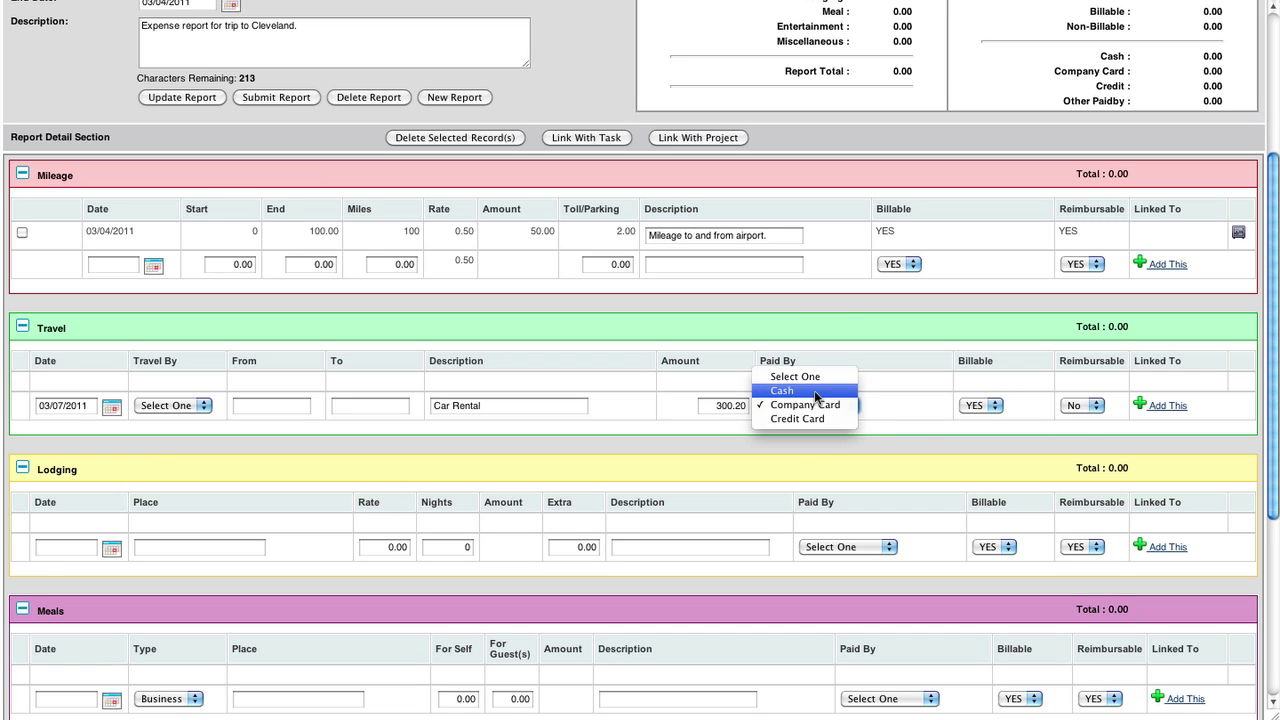
click(814, 390)
click(808, 400)
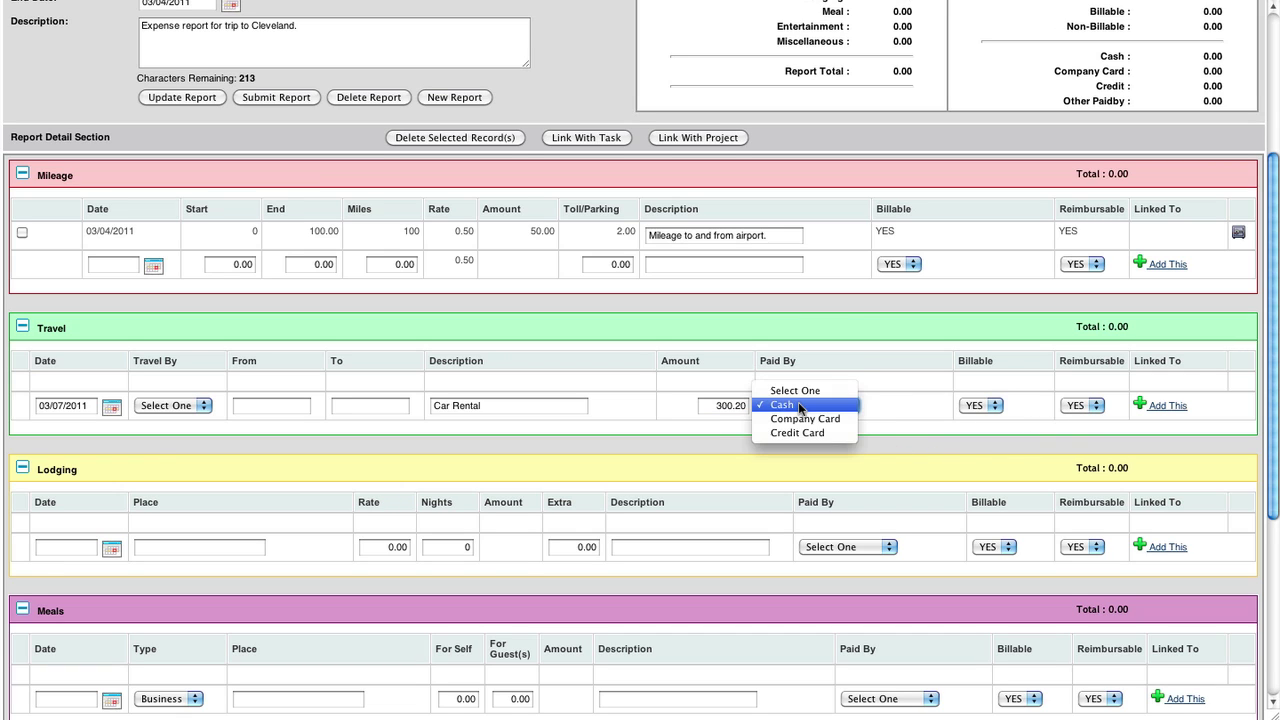
click(800, 435)
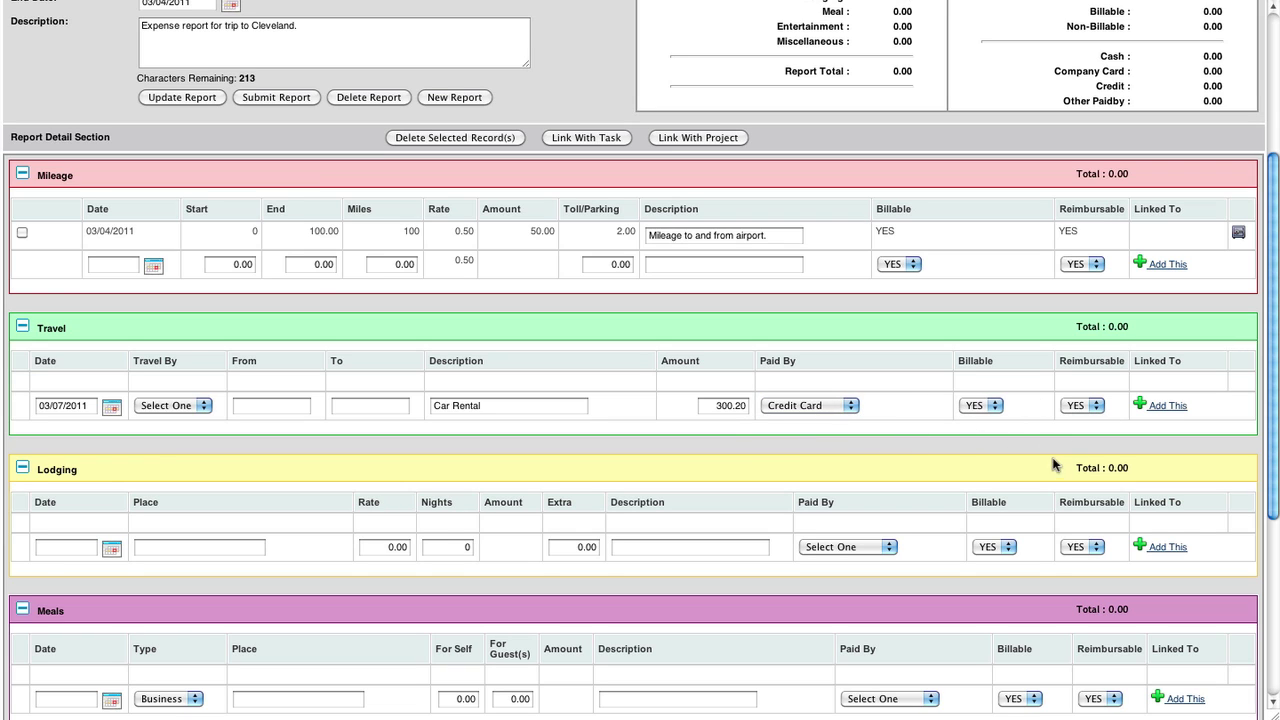
- Keep the car rental billable at YES and save it as a travel record
click(981, 406)
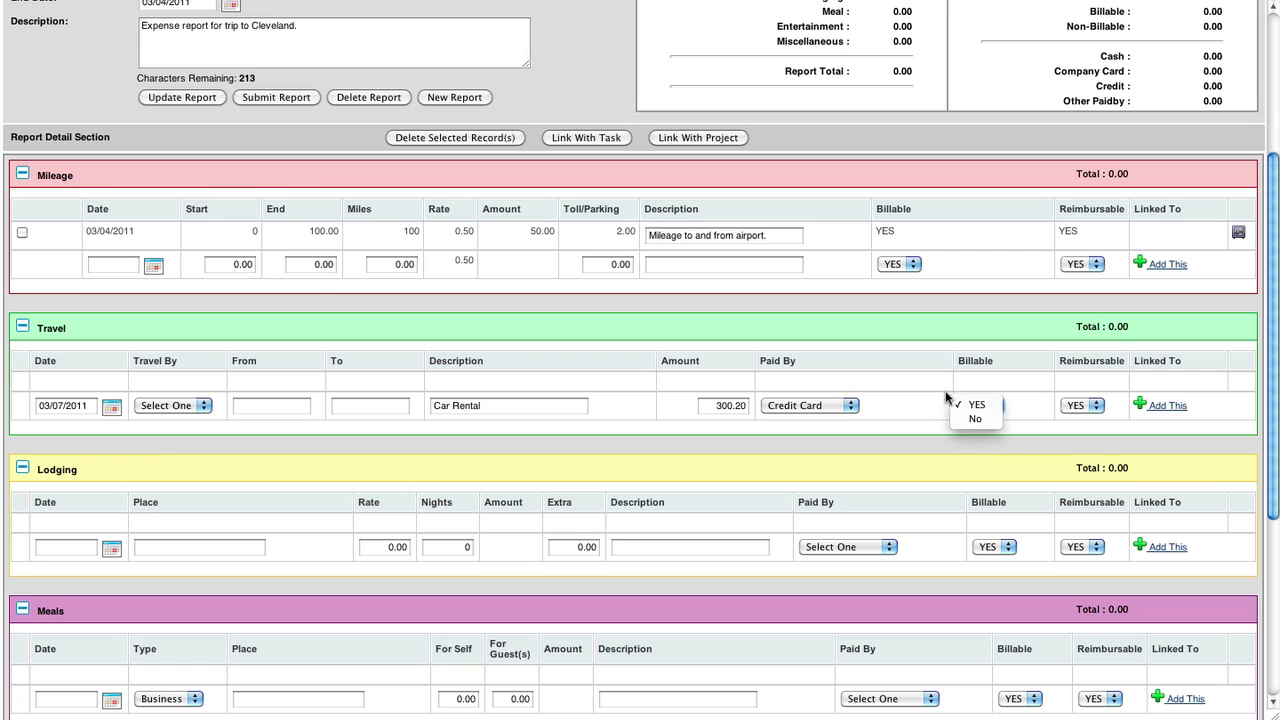
click(945, 395)
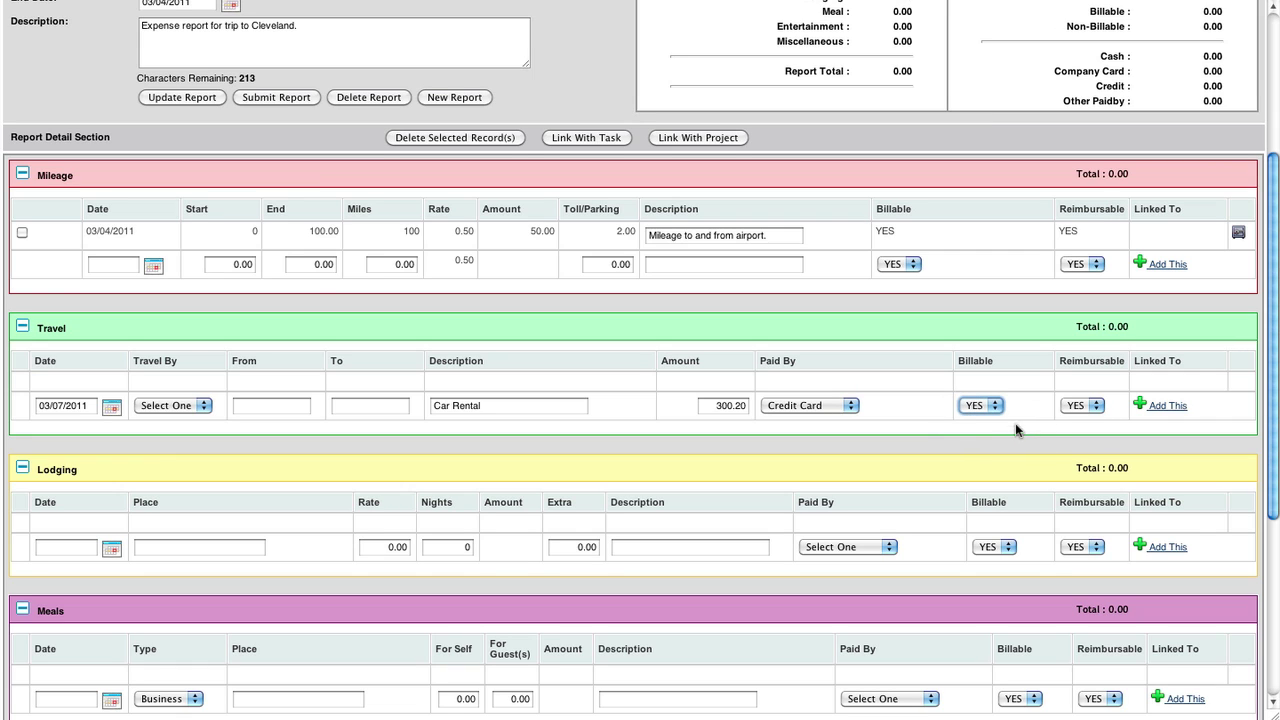
click(985, 406)
click(1030, 432)
click(1003, 406)
click(1007, 406)
scroll(1022, 437, down, 1)
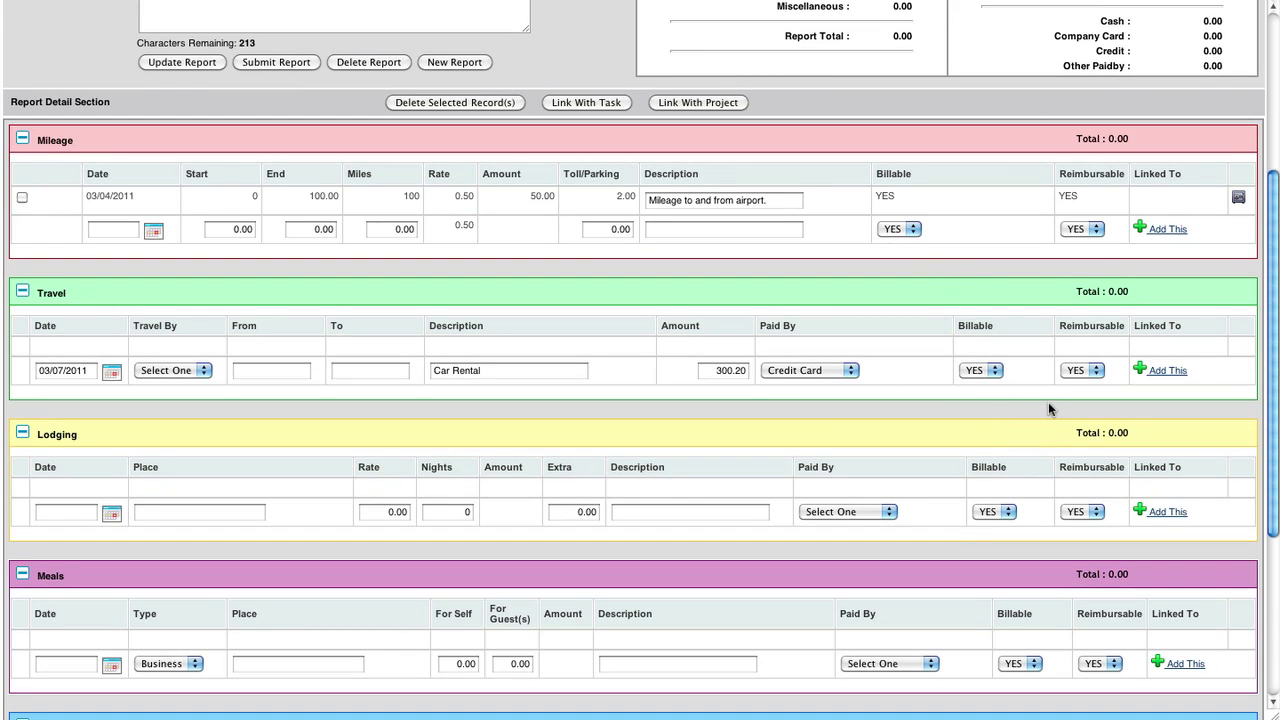
click(1165, 371)
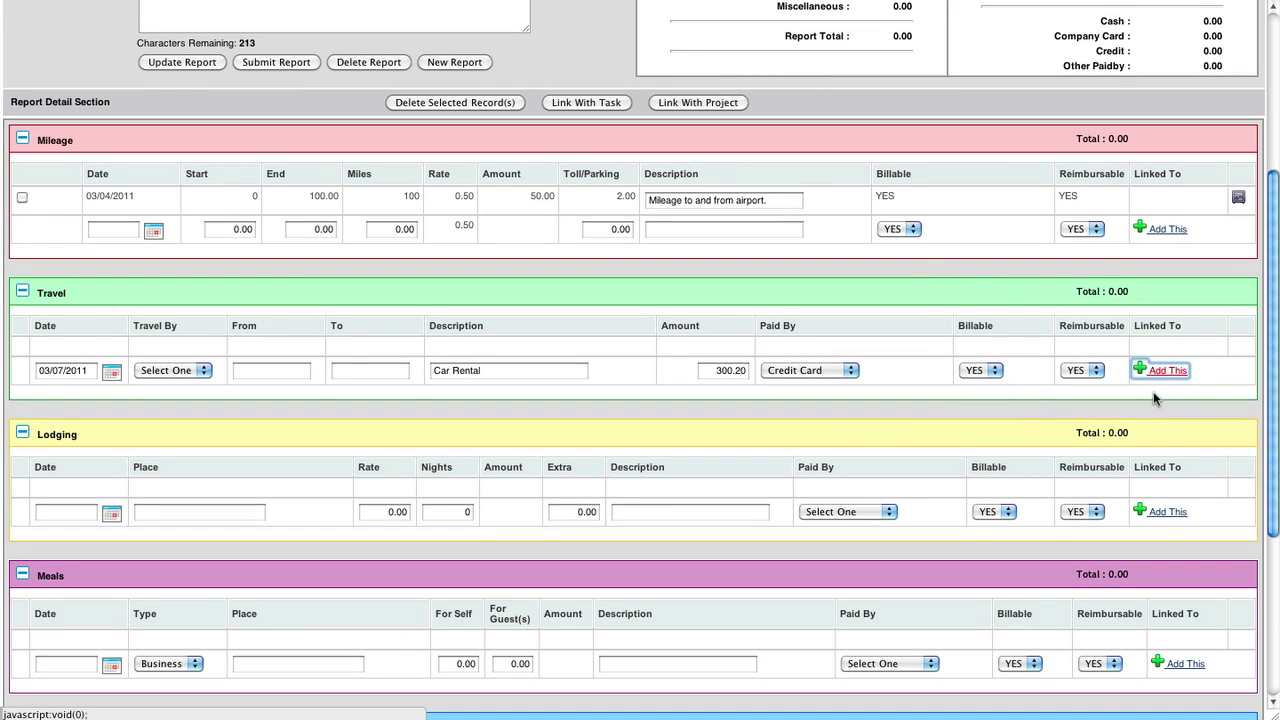
scroll(890, 495, up, 3)
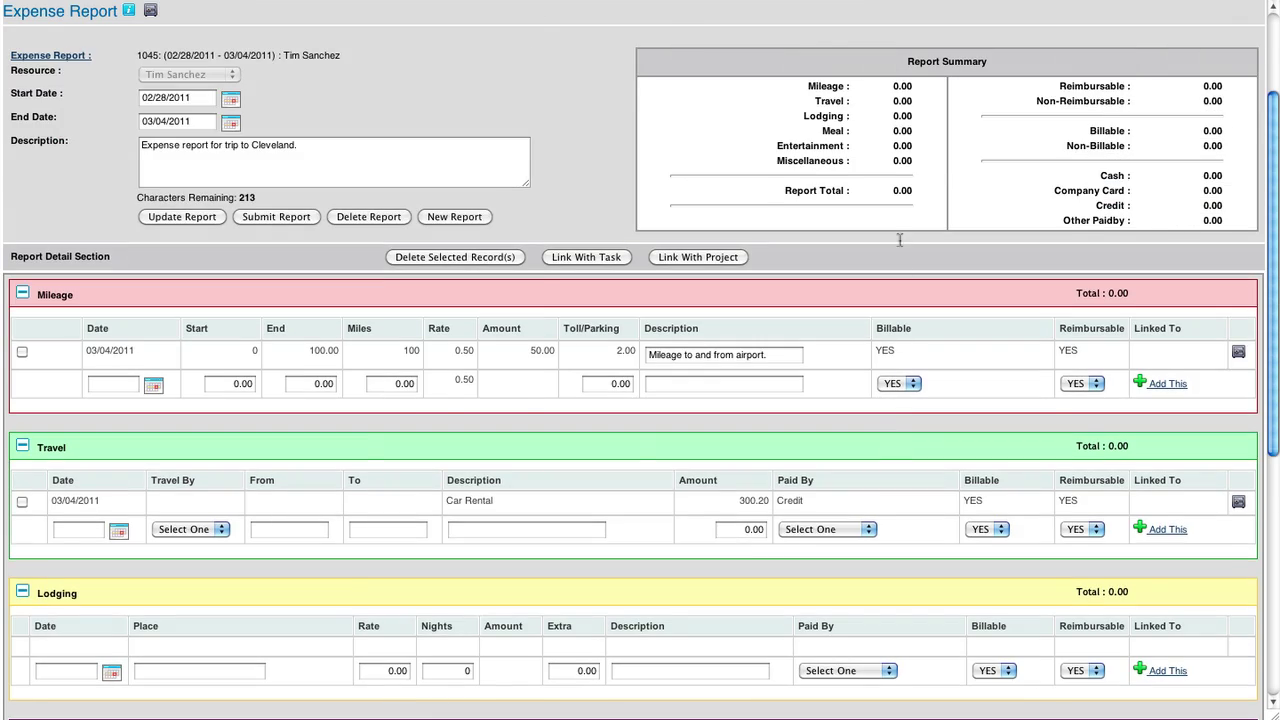
scroll(860, 300, down, 8)
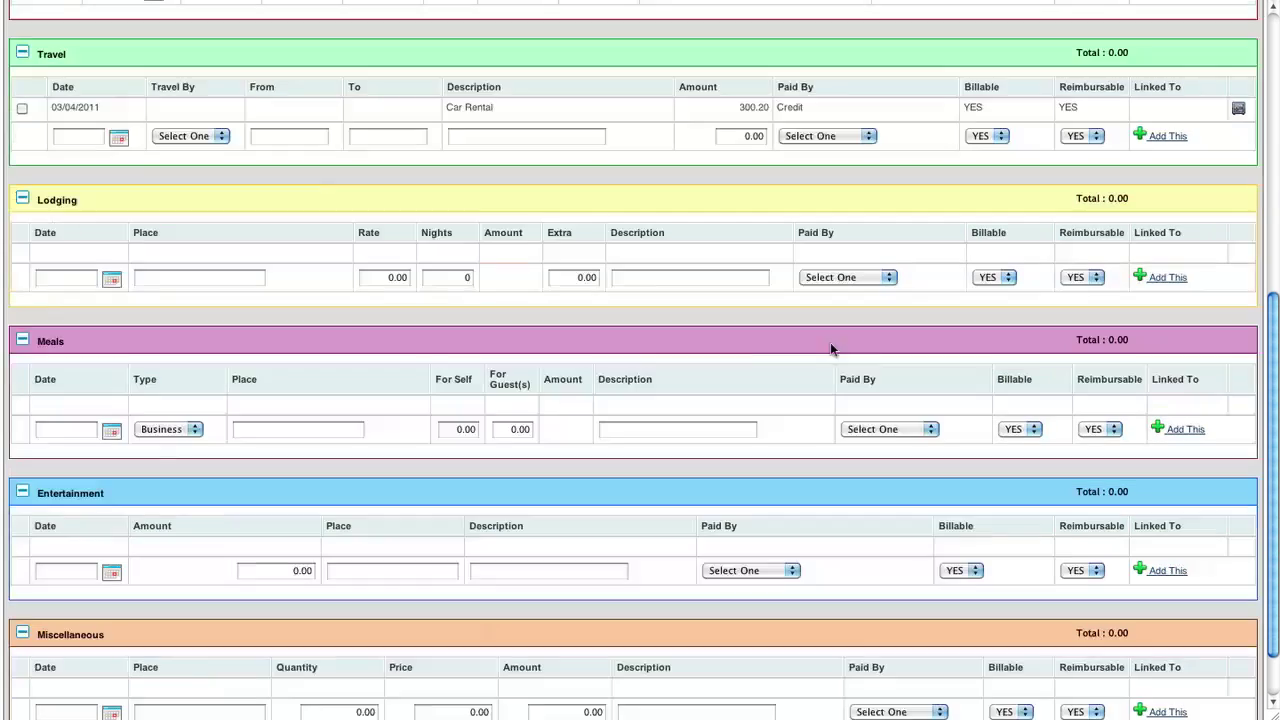
scroll(469, 404, down, 2)
scroll(222, 334, up, 5)
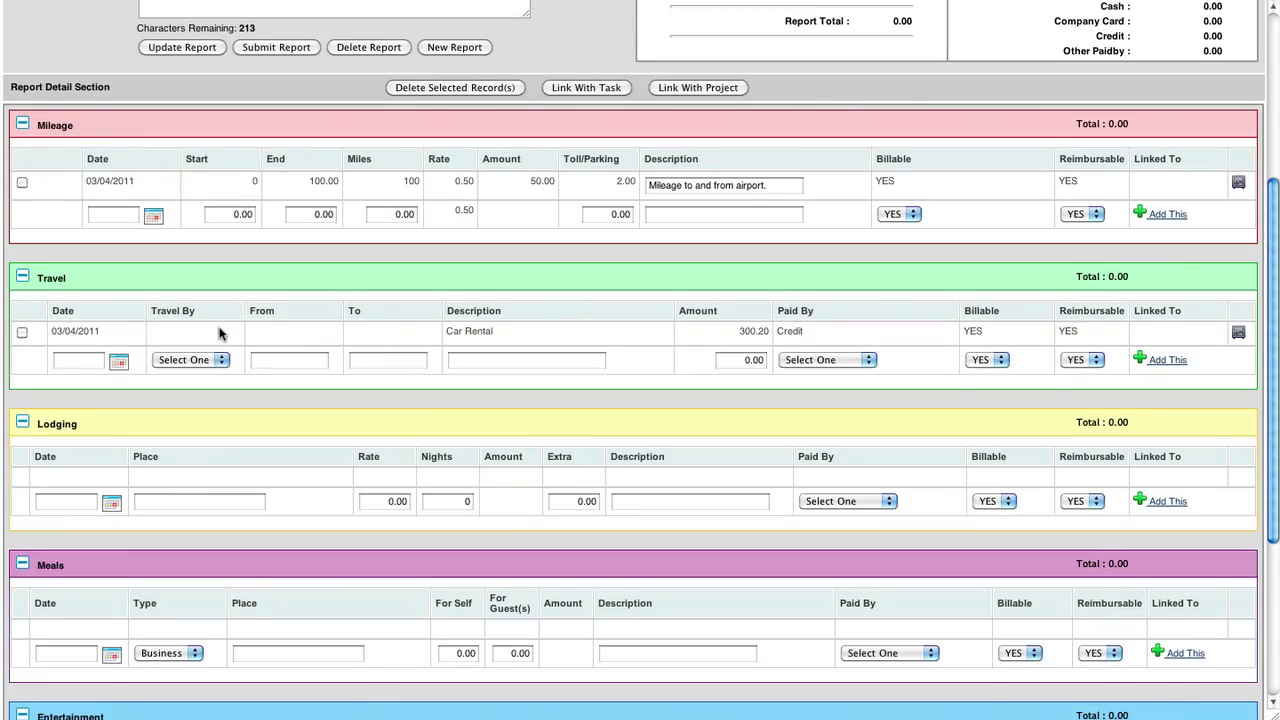
scroll(222, 334, up, 5)
- Update the report so the summary shows Mileage 52.00, Travel 300.20, total 352.20, and review it
click(188, 368)
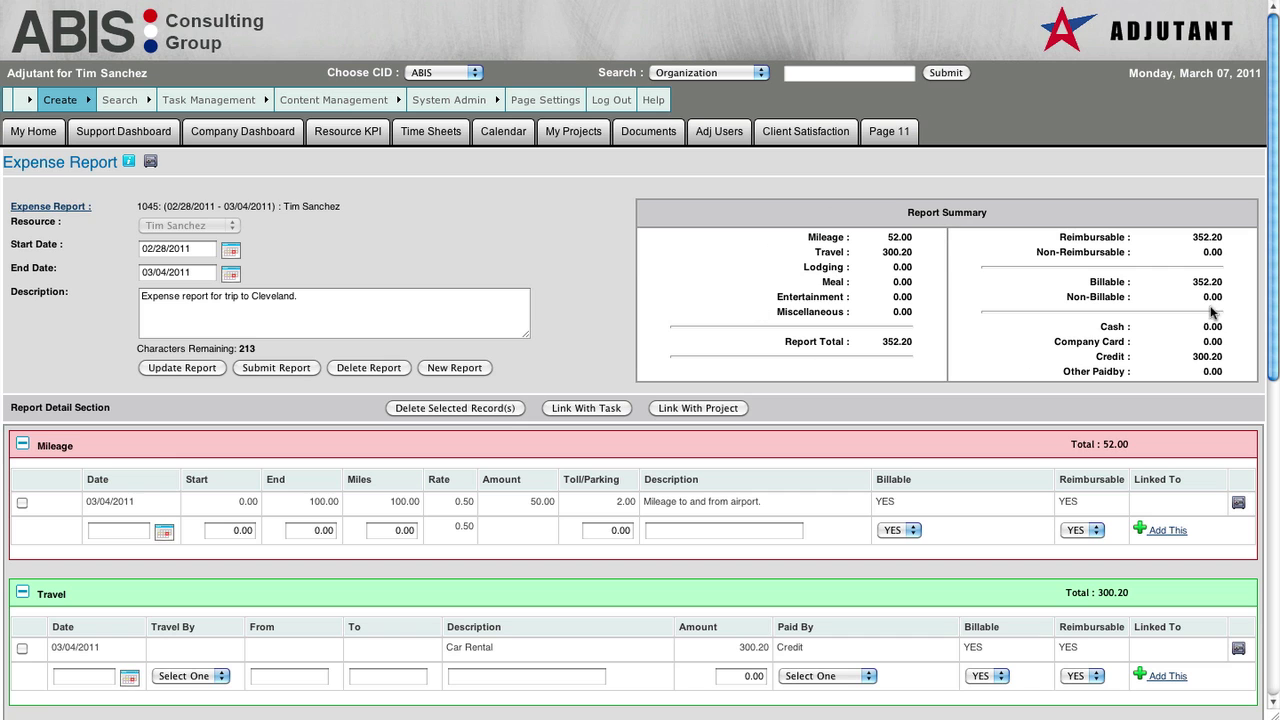
scroll(1058, 378, down, 2)
scroll(1030, 360, down, 2)
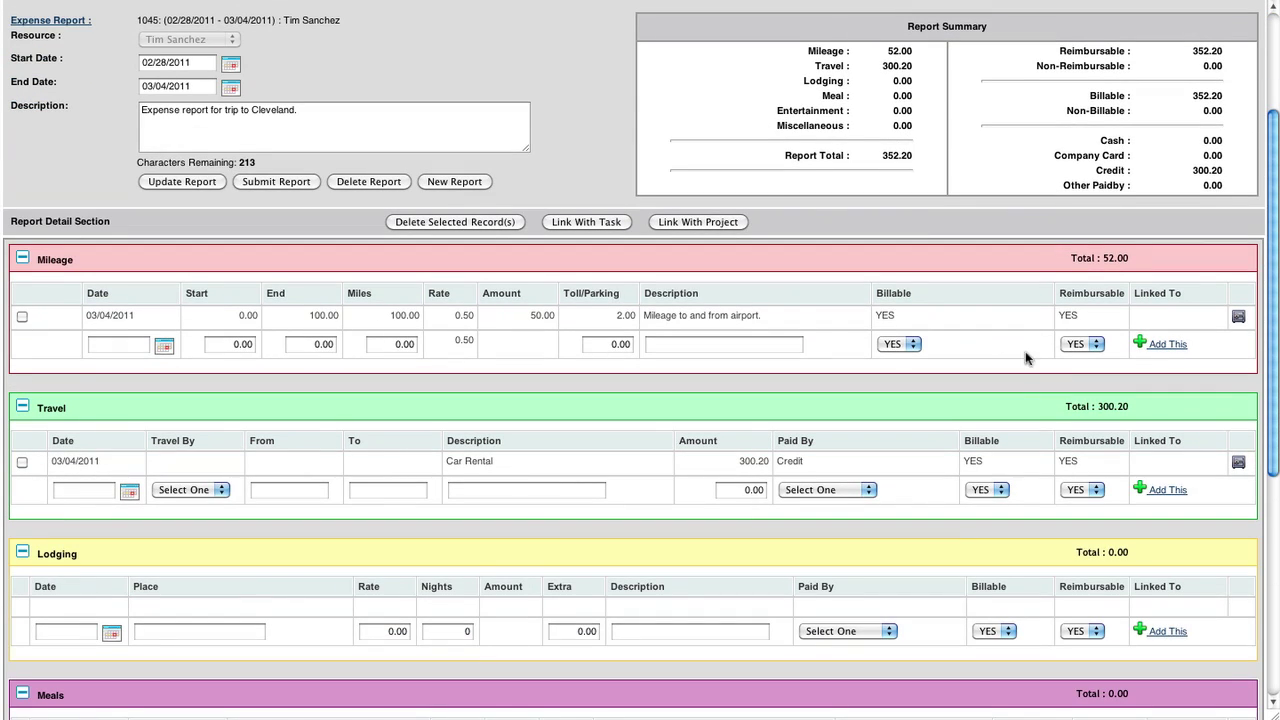
scroll(900, 300, down, 2)
scroll(1040, 352, down, 2)
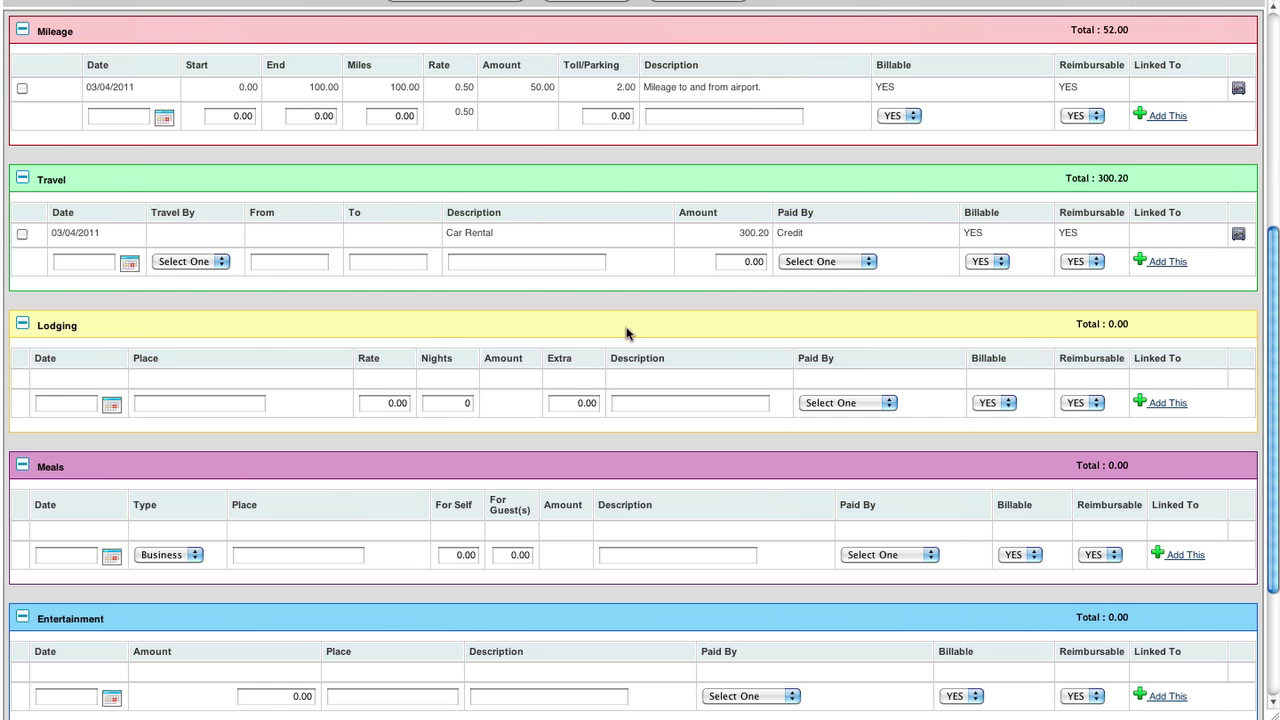
scroll(1000, 360, down, 2)
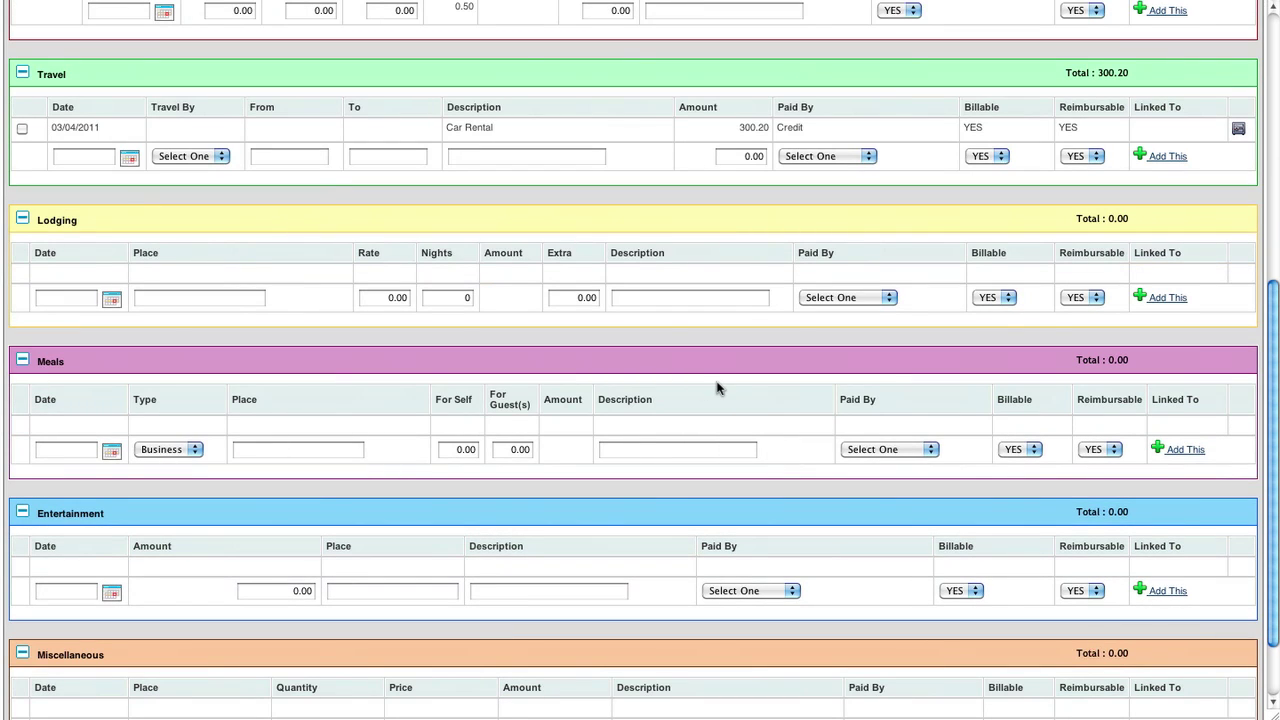
scroll(716, 388, up, 8)
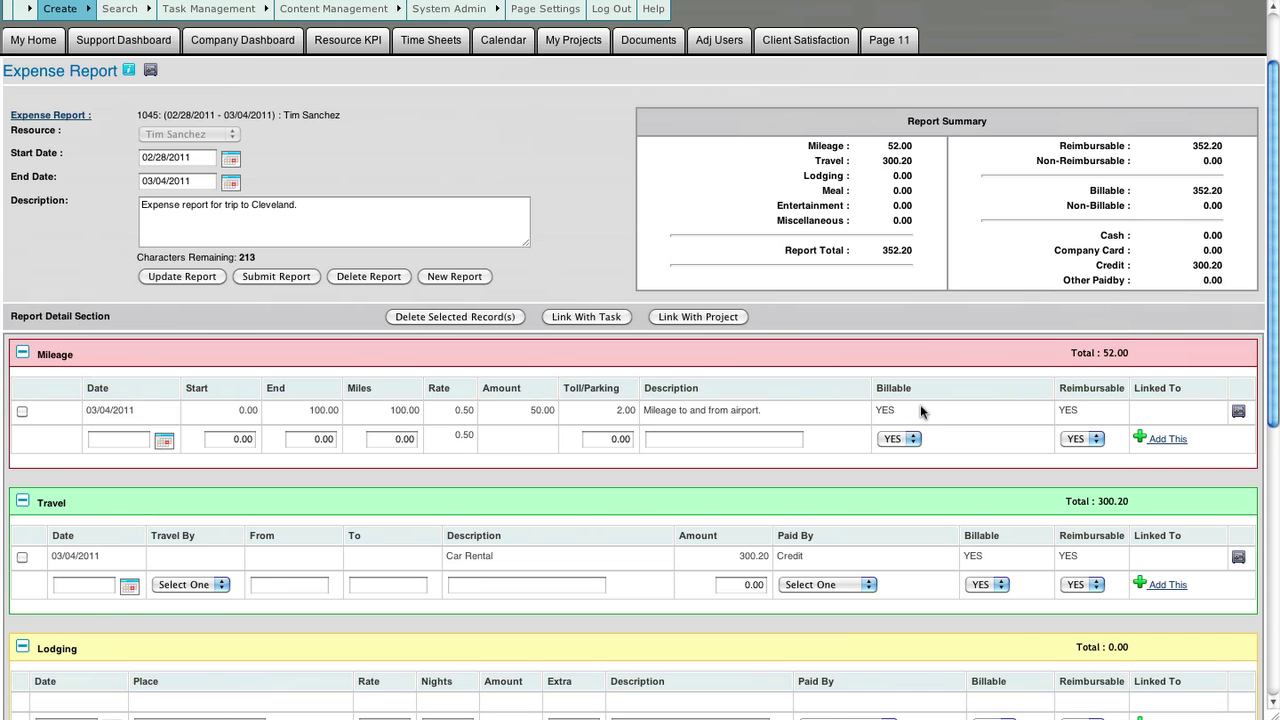
scroll(540, 470, down, 6)
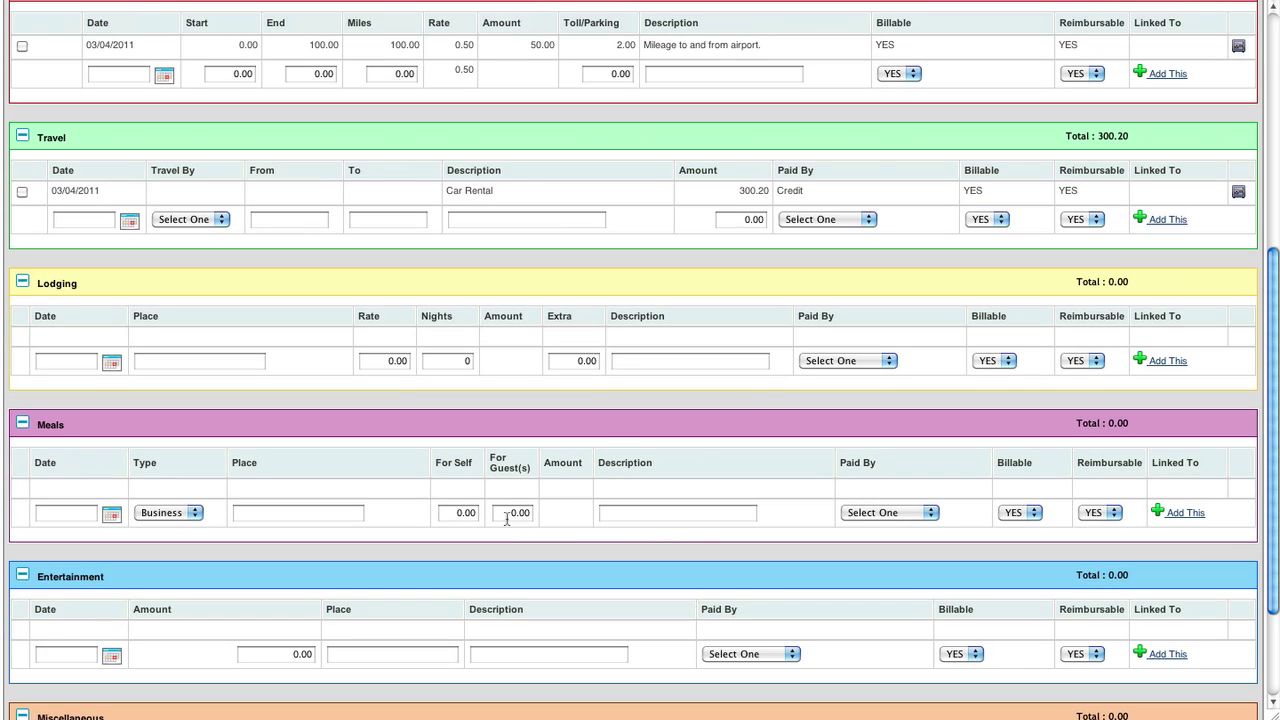
scroll(406, 521, down, 1)
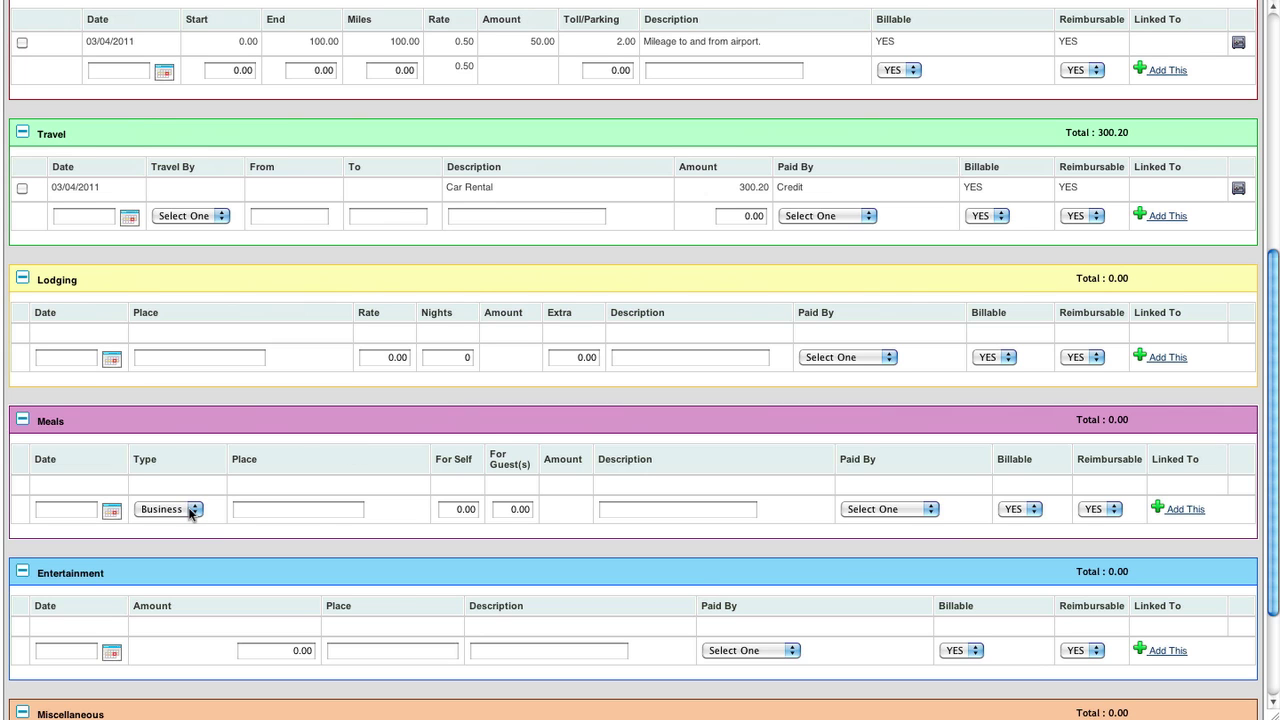
scroll(487, 513, up, 5)
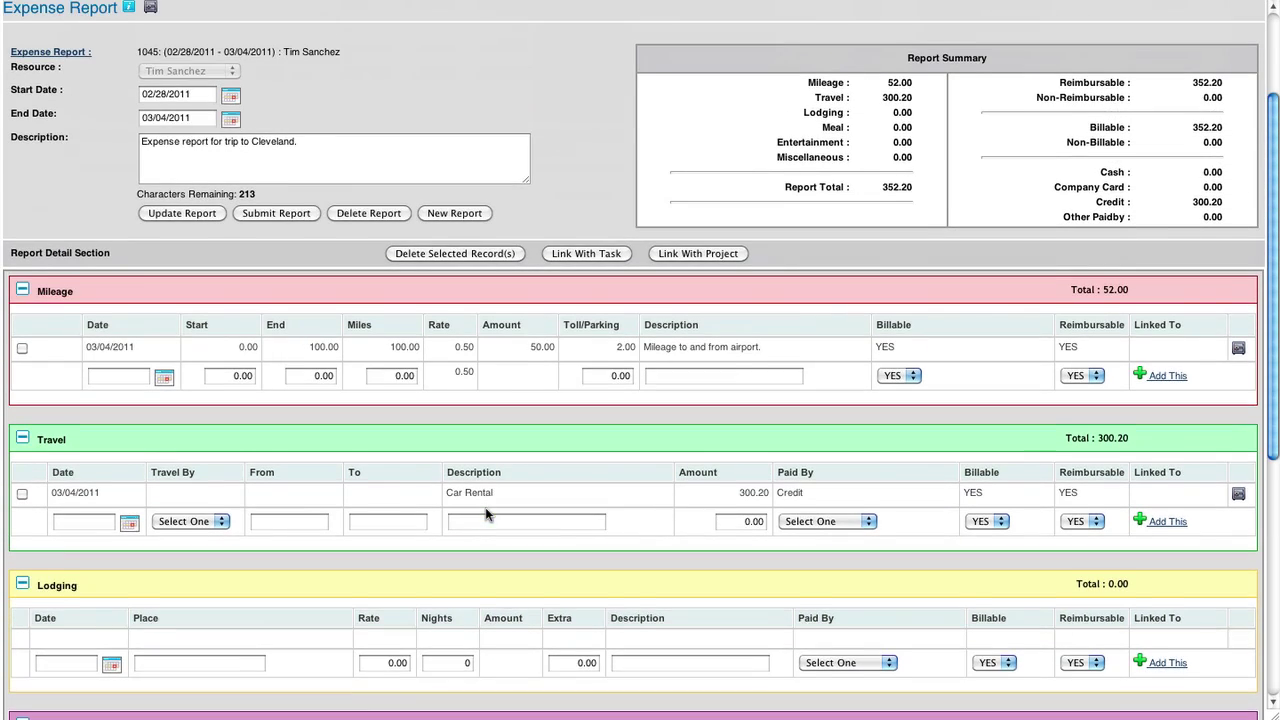
scroll(486, 513, up, 3)
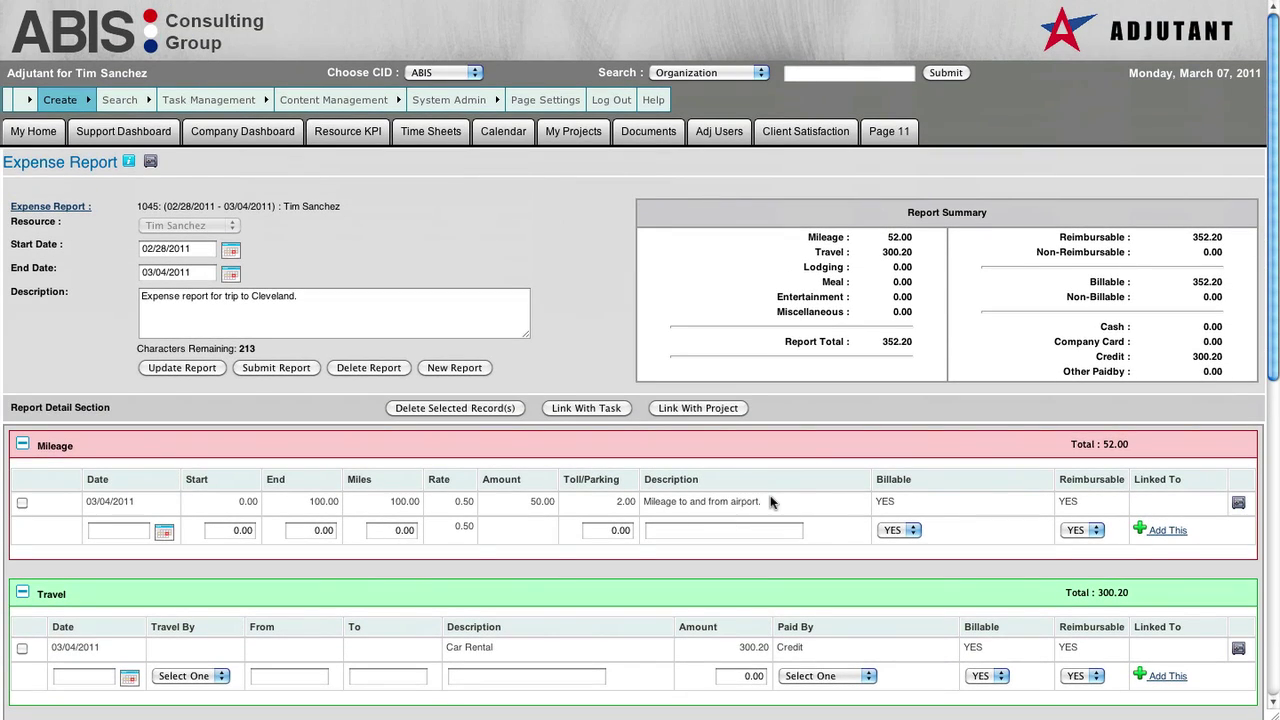
click(301, 368)
click(277, 370)
scroll(585, 497, down, 1)
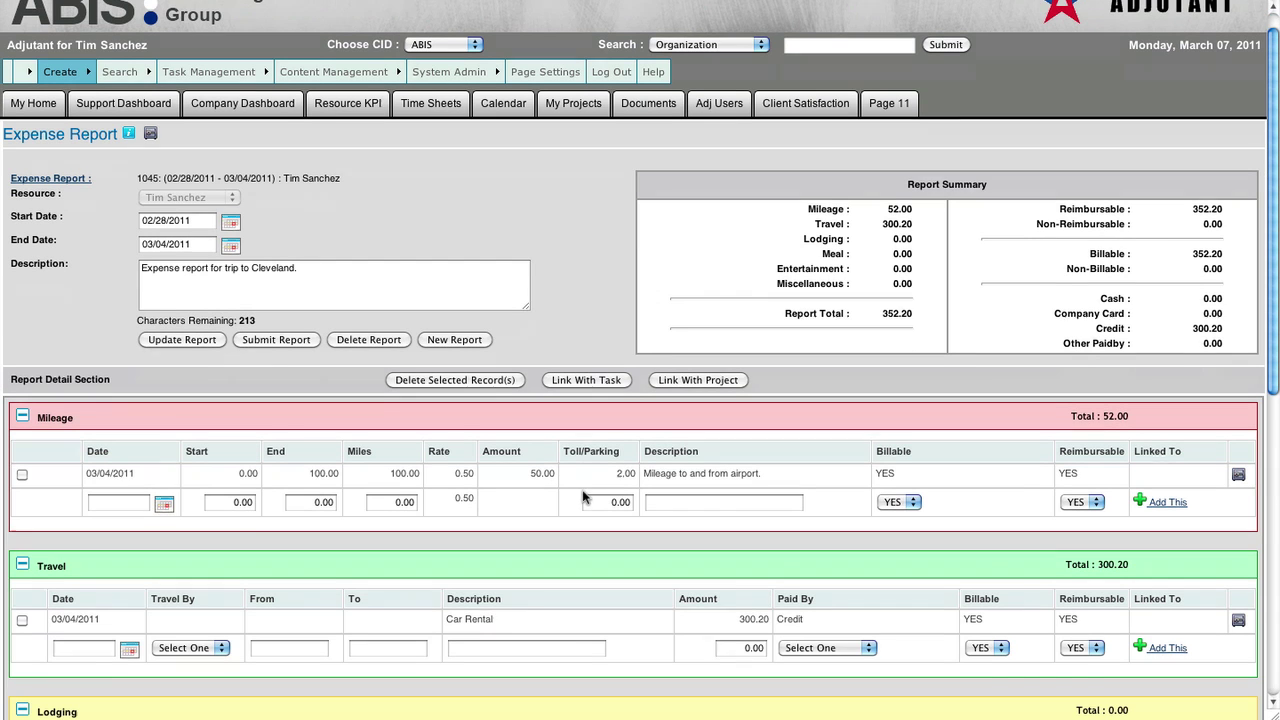
scroll(585, 490, down, 2)
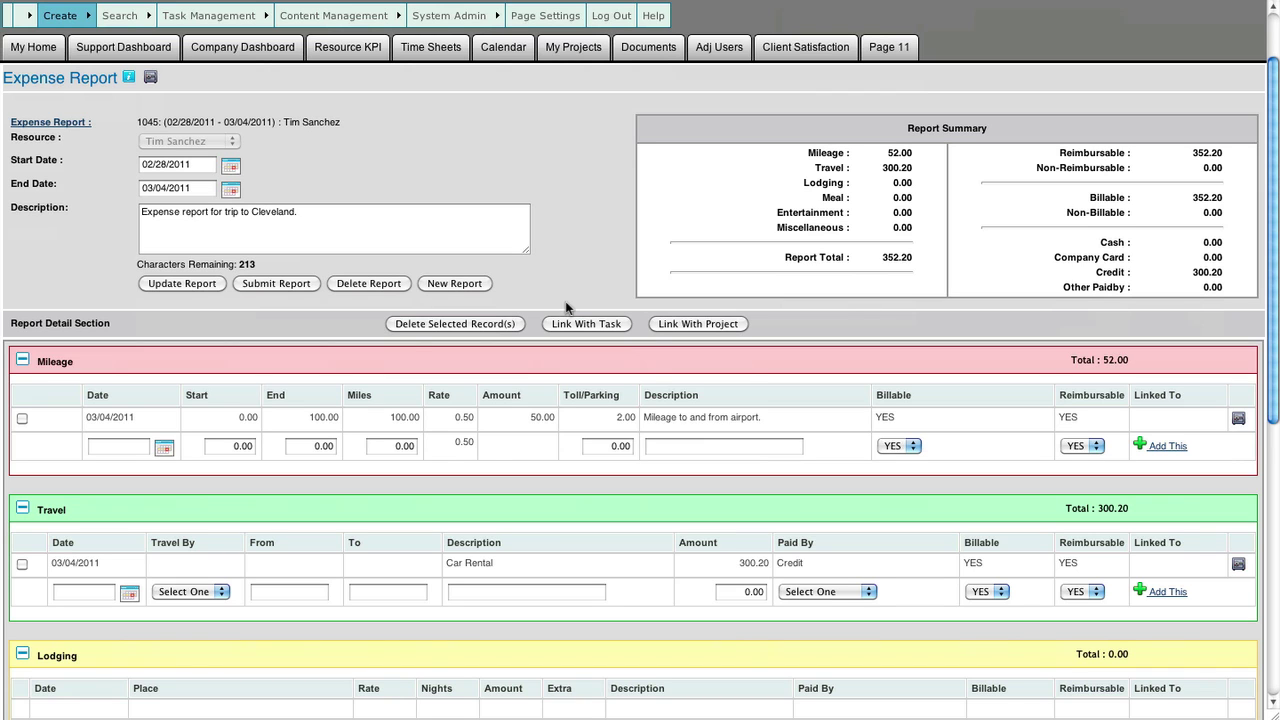
scroll(545, 335, down, 3)
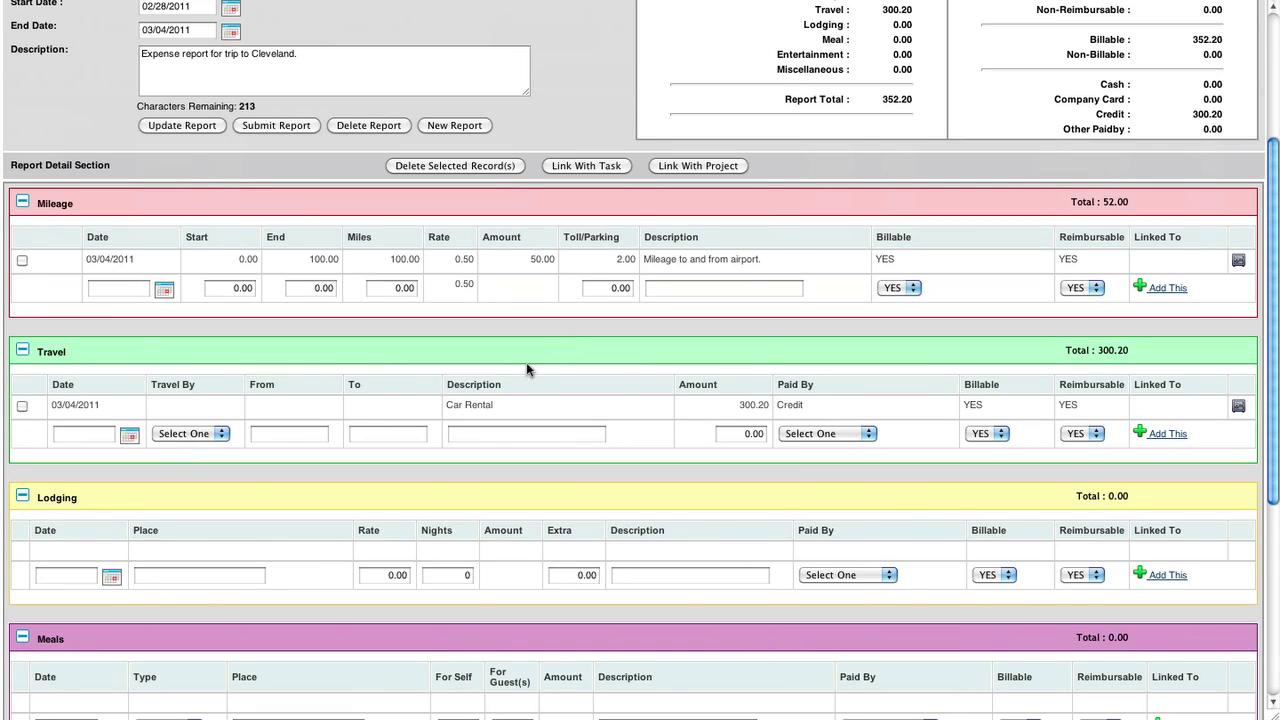
- Select the airport mileage record, delete it and confirm, leaving the report total at 300.20
click(22, 262)
click(22, 263)
click(22, 261)
click(466, 166)
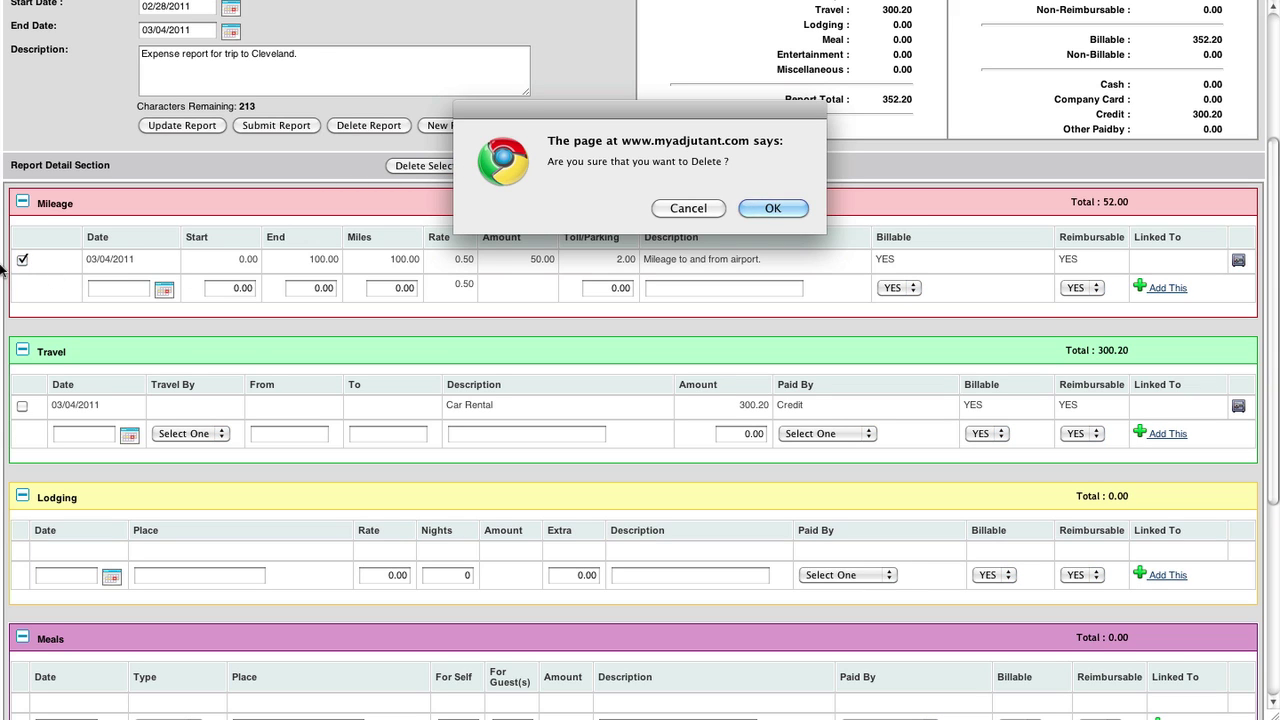
click(767, 213)
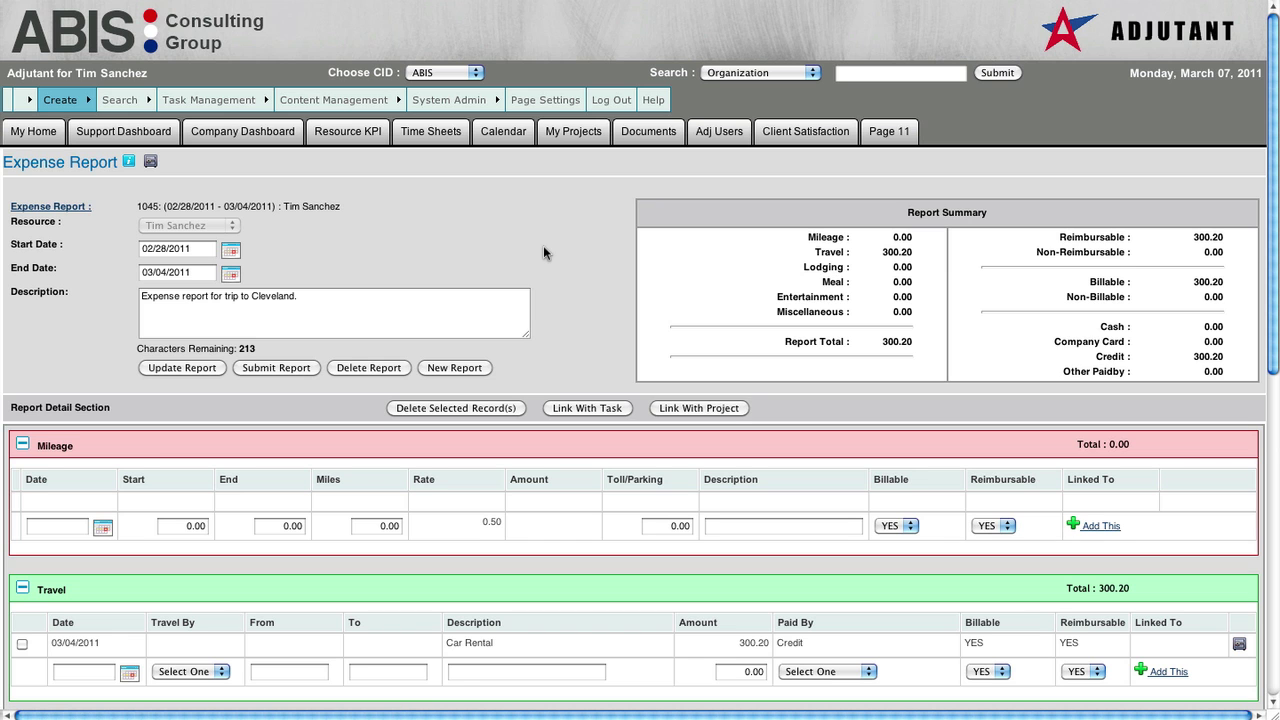
scroll(614, 505, down, 8)
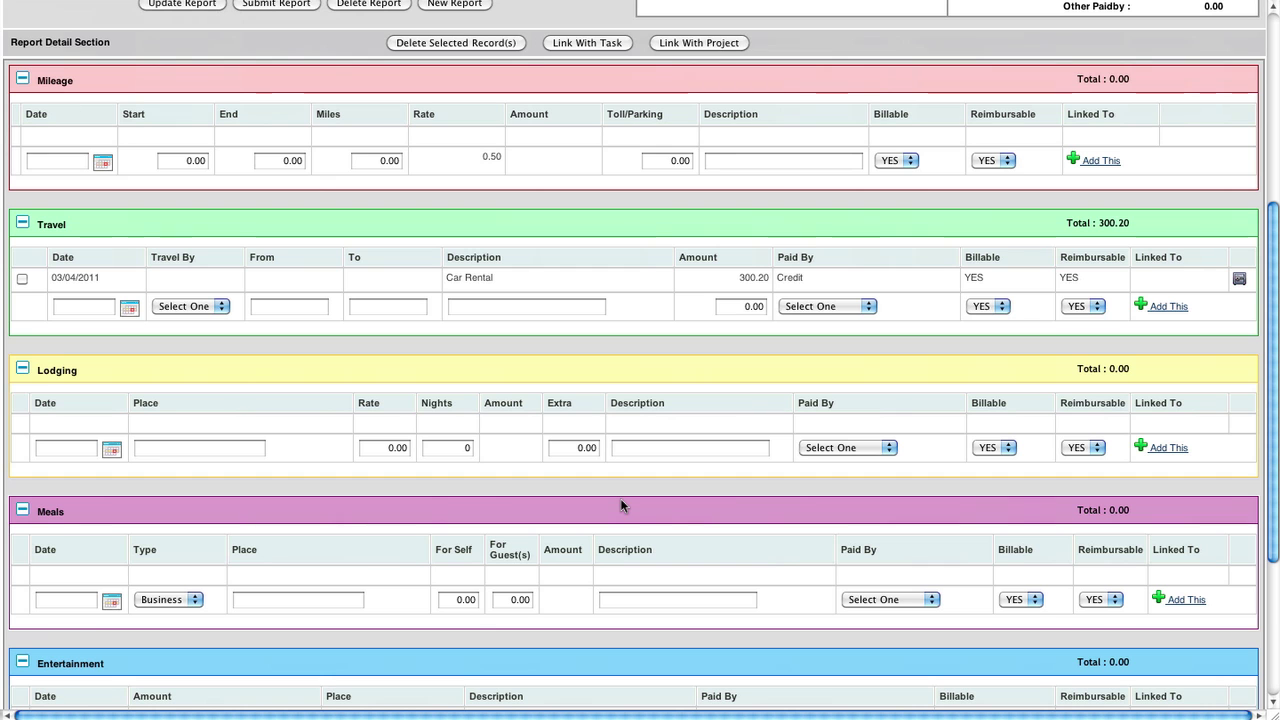
scroll(620, 497, up, 8)
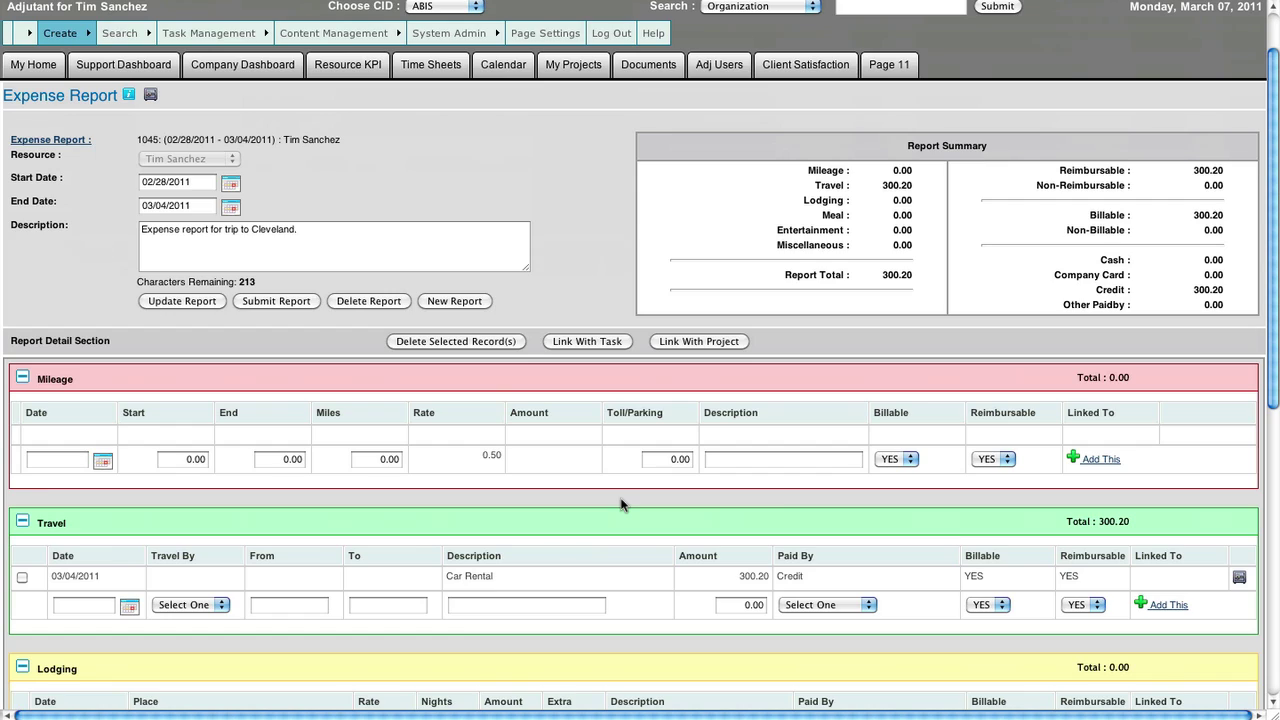